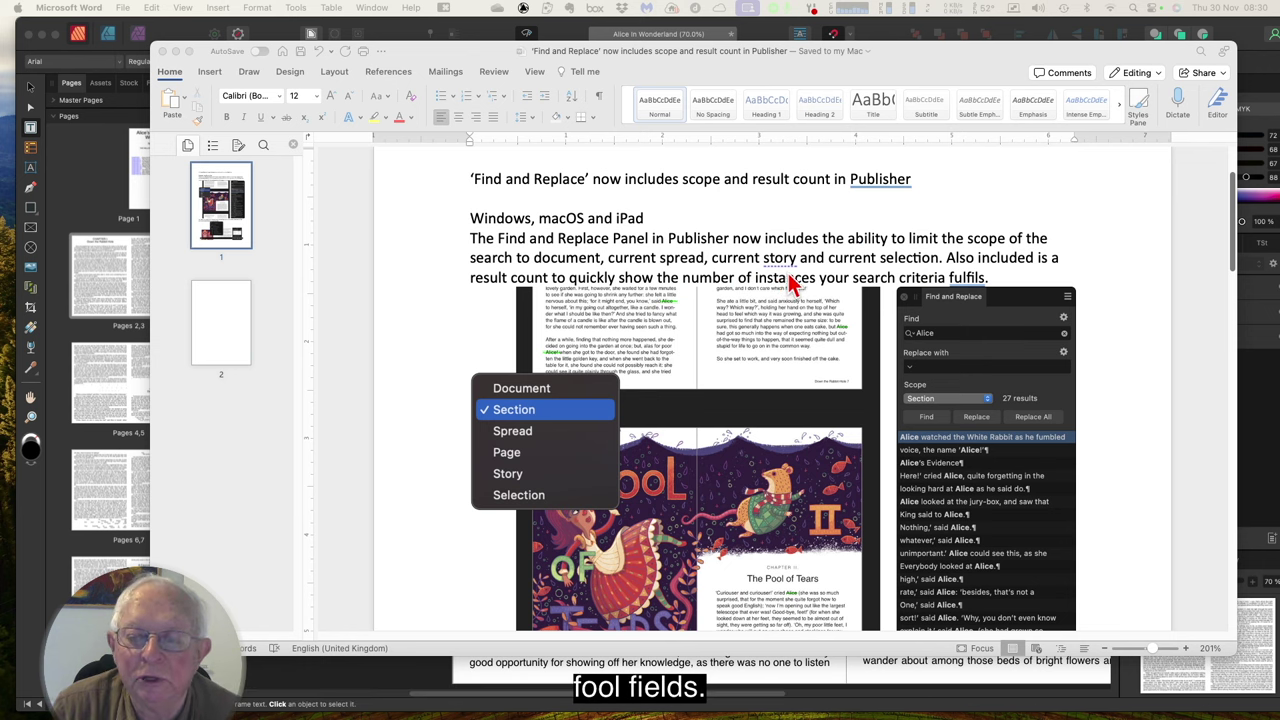
- Minimize the Word notes to reveal the Alice in Wonderland book at Chapter I
{"action": "left_click", "coordinate": [176, 53]}
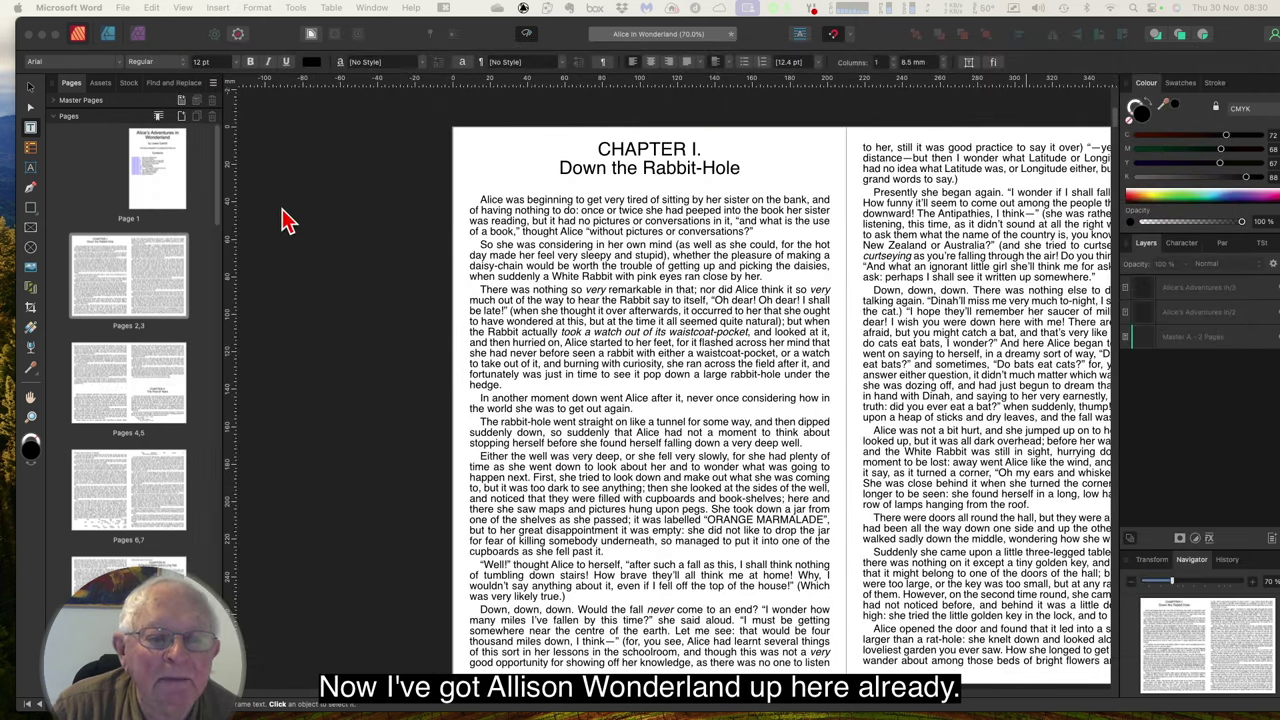
- Go to the Chapter I spread and copy its opening word 'Alice'
{"action": "left_click", "coordinate": [168, 192]}
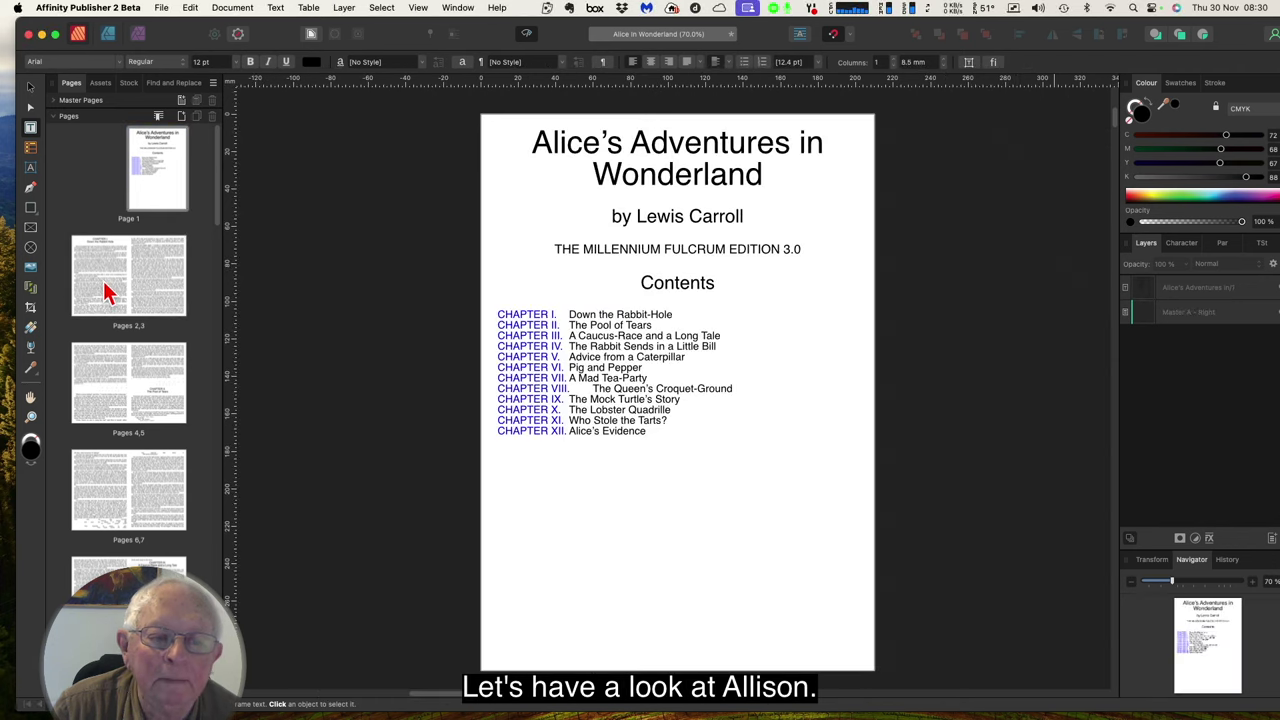
{"action": "left_click", "coordinate": [108, 291]}
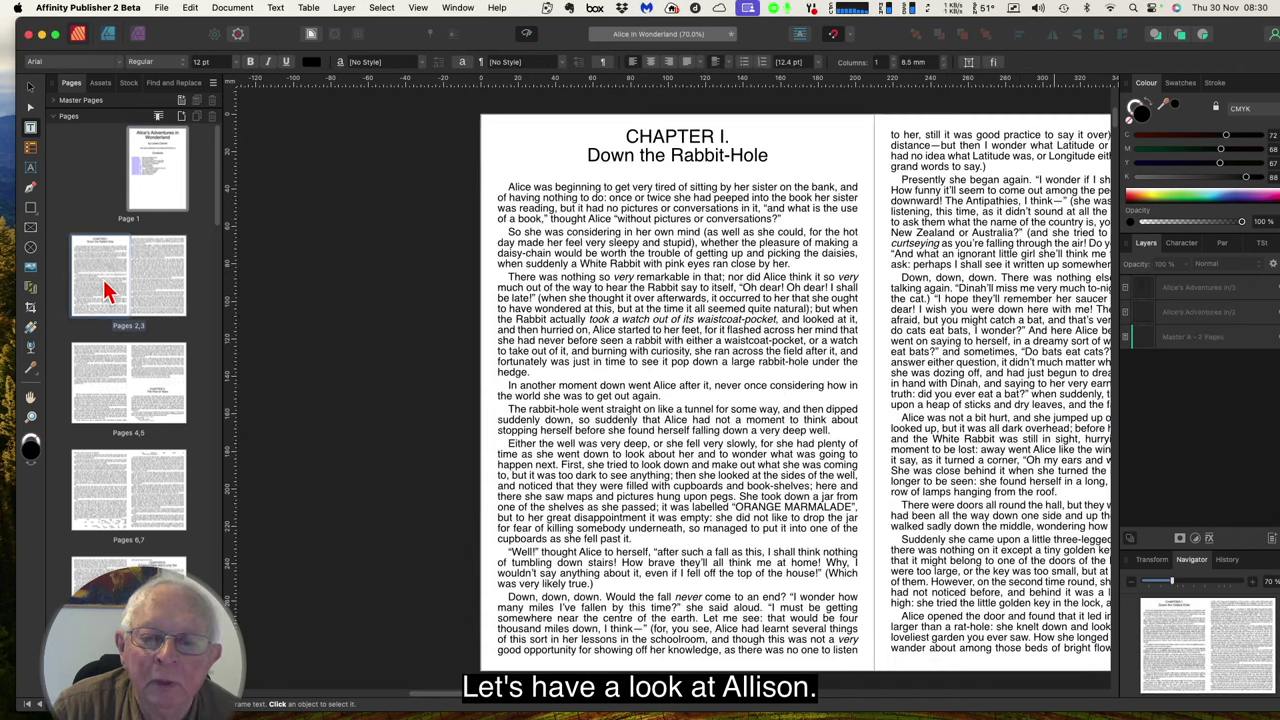
{"action": "left_click", "coordinate": [1181, 649]}
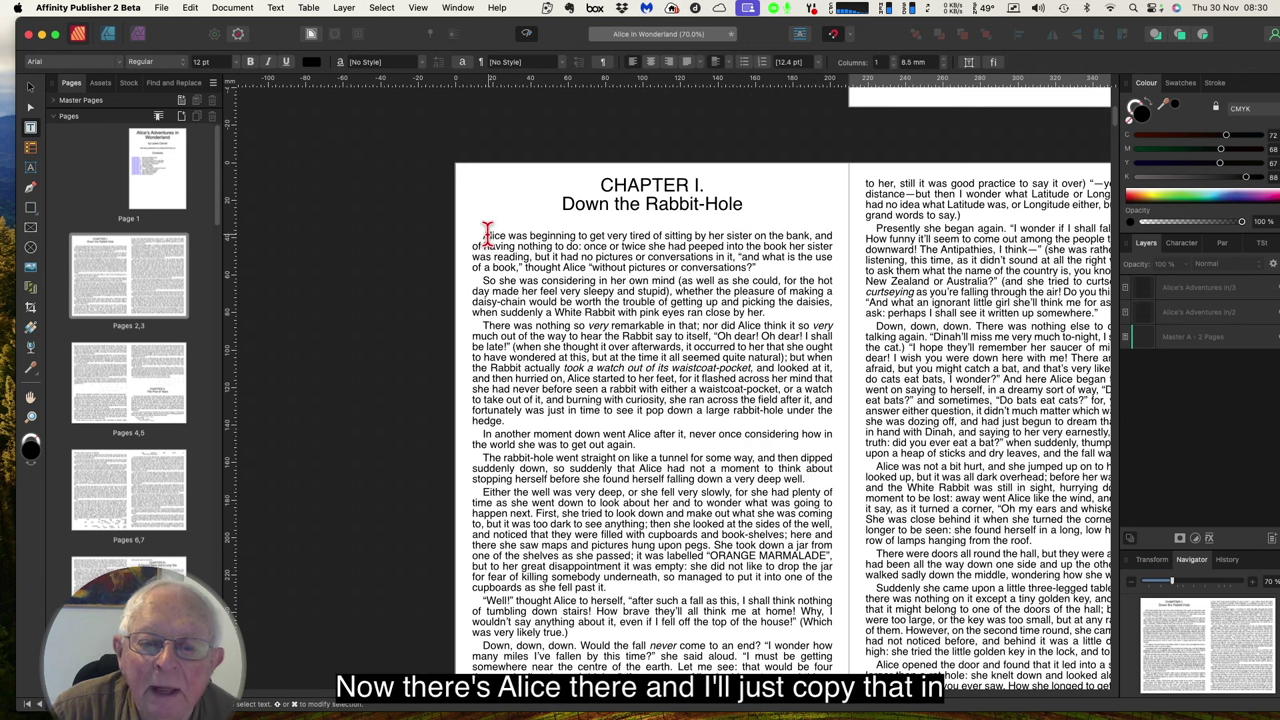
{"action": "left_click_drag", "start_coordinate": [483, 236], "coordinate": [507, 237]}
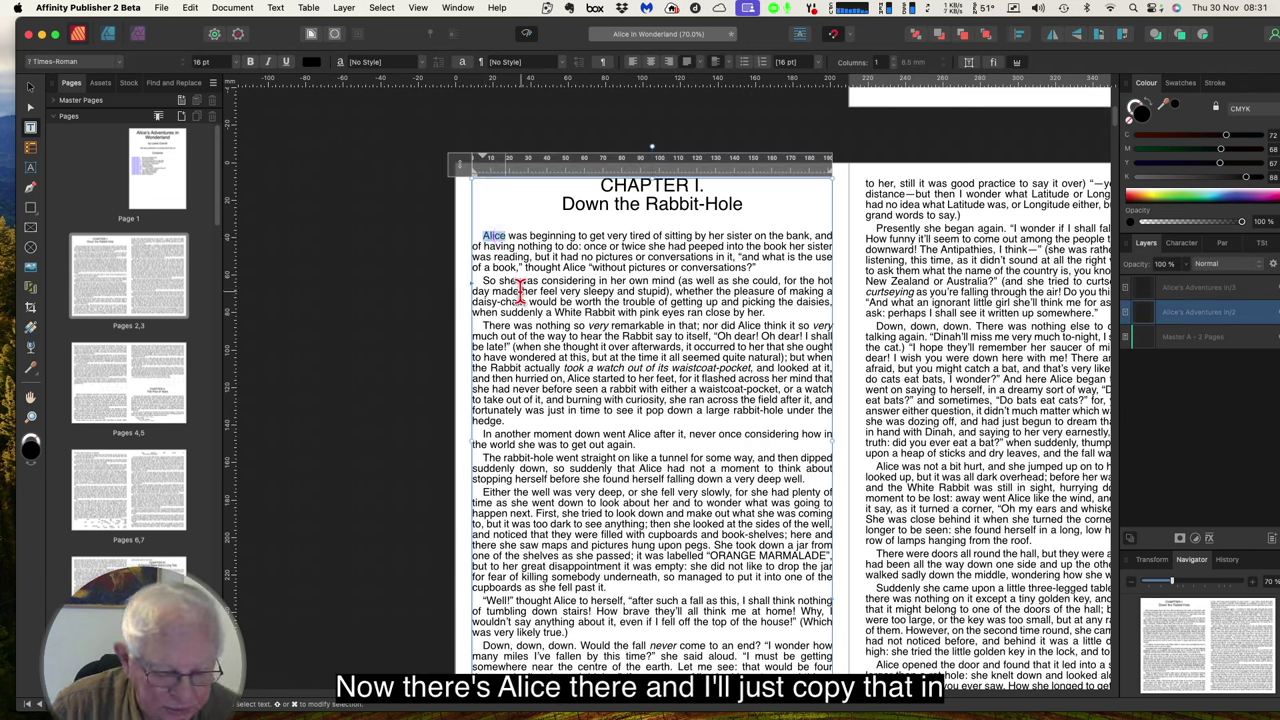
{"action": "key", "text": "super+c"}
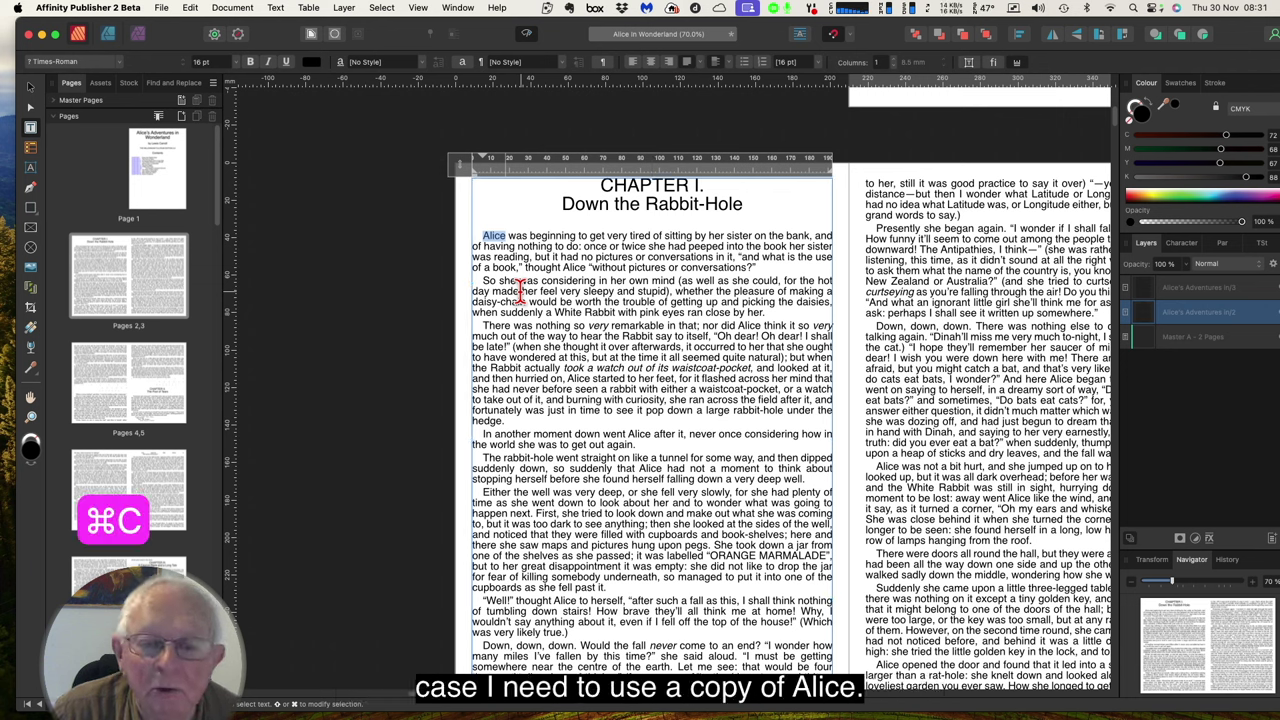
- Set Find and Replace to change 'Alice' to 'Mary', scoped to Page, showing 8 results
{"action": "left_click", "coordinate": [172, 84]}
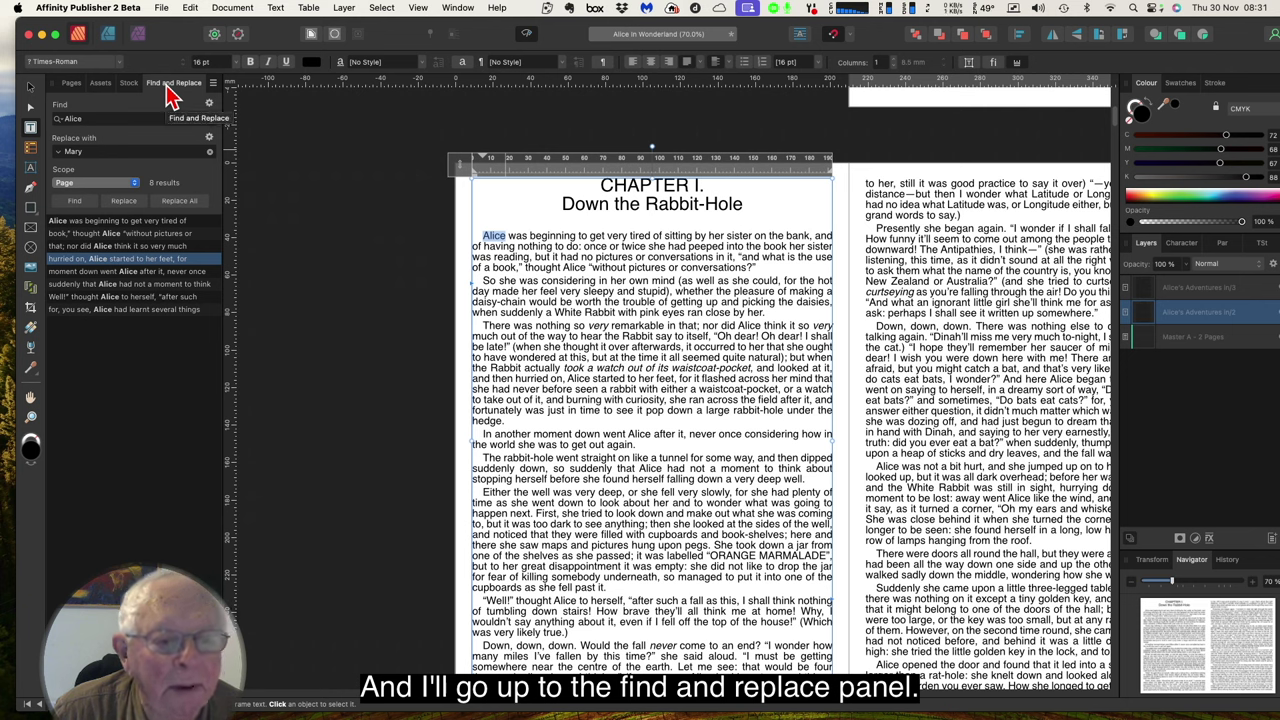
{"action": "left_click", "coordinate": [96, 150]}
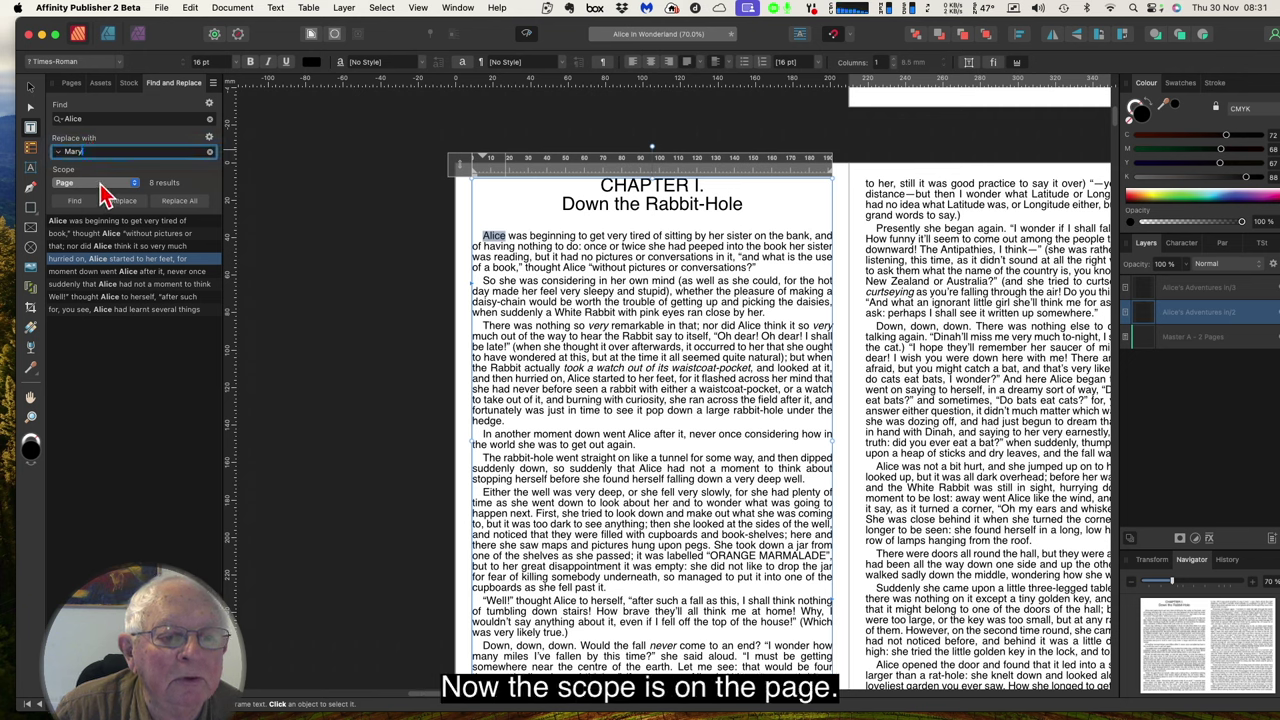
{"action": "left_click", "coordinate": [99, 184]}
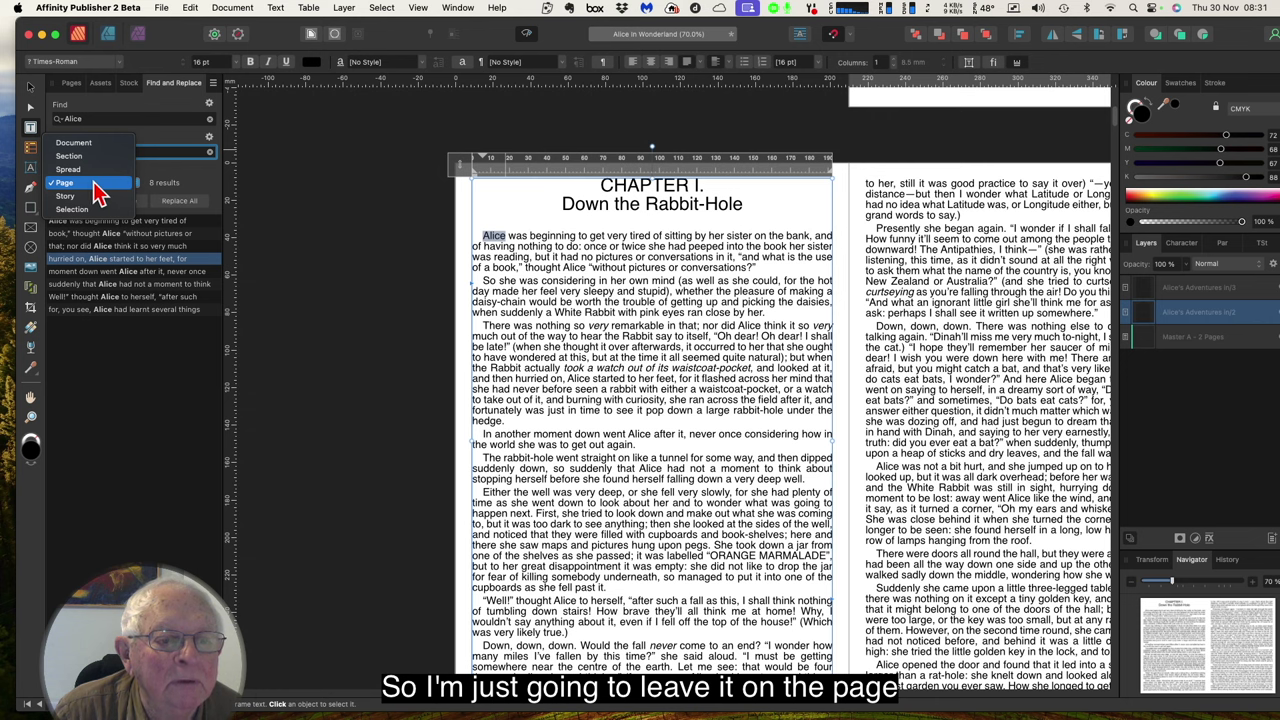
{"action": "left_click", "coordinate": [97, 193]}
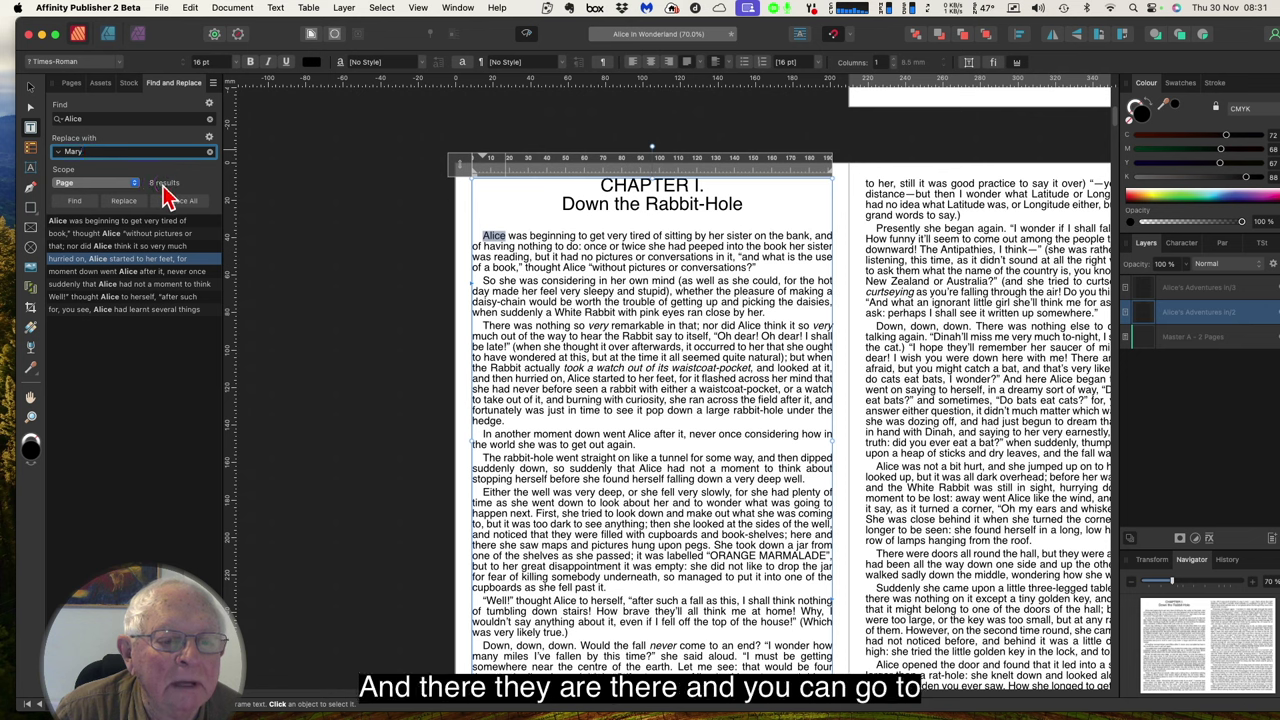
{"action": "left_click", "coordinate": [101, 224]}
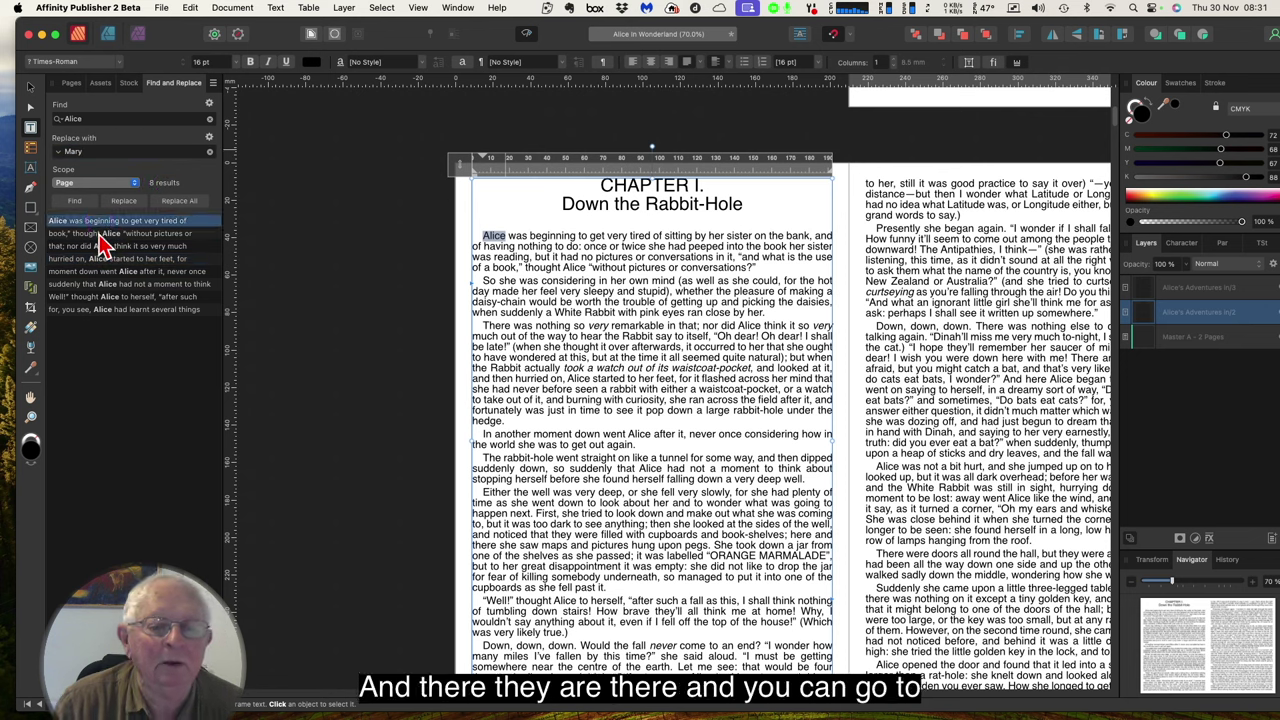
{"action": "left_click", "coordinate": [106, 248]}
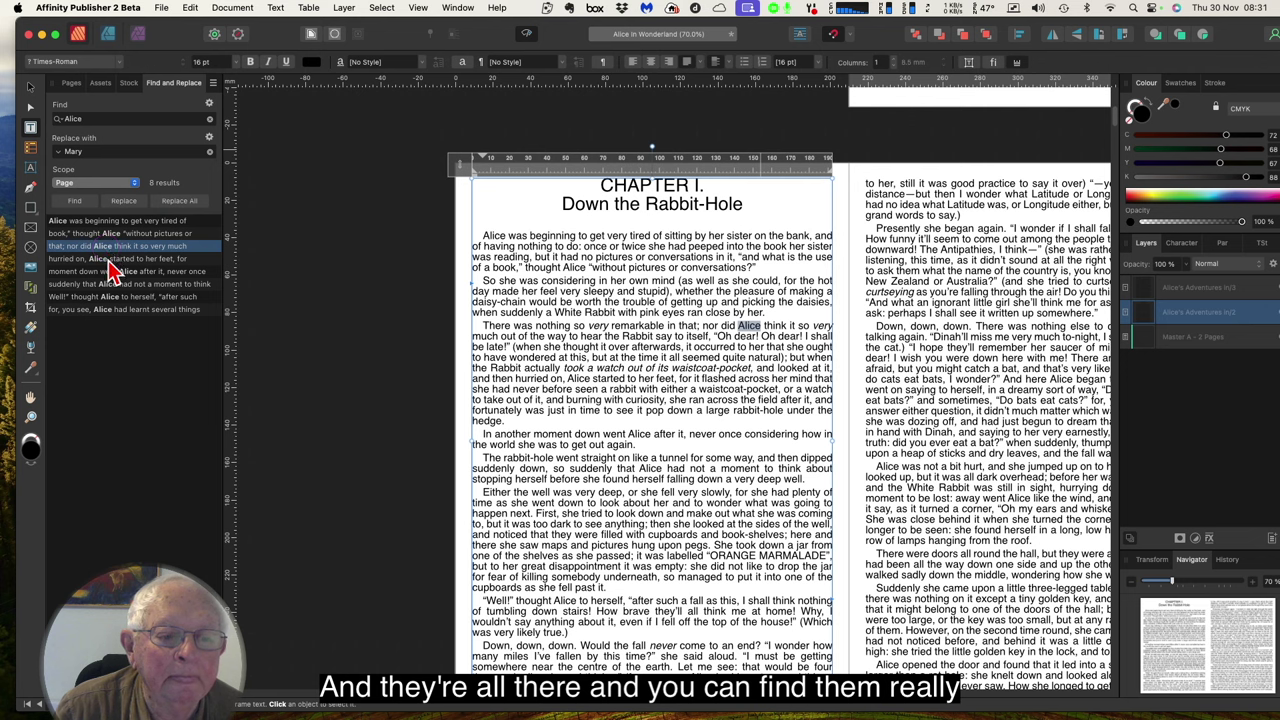
{"action": "left_click", "coordinate": [109, 259]}
{"action": "left_click", "coordinate": [114, 272]}
{"action": "left_click", "coordinate": [117, 285]}
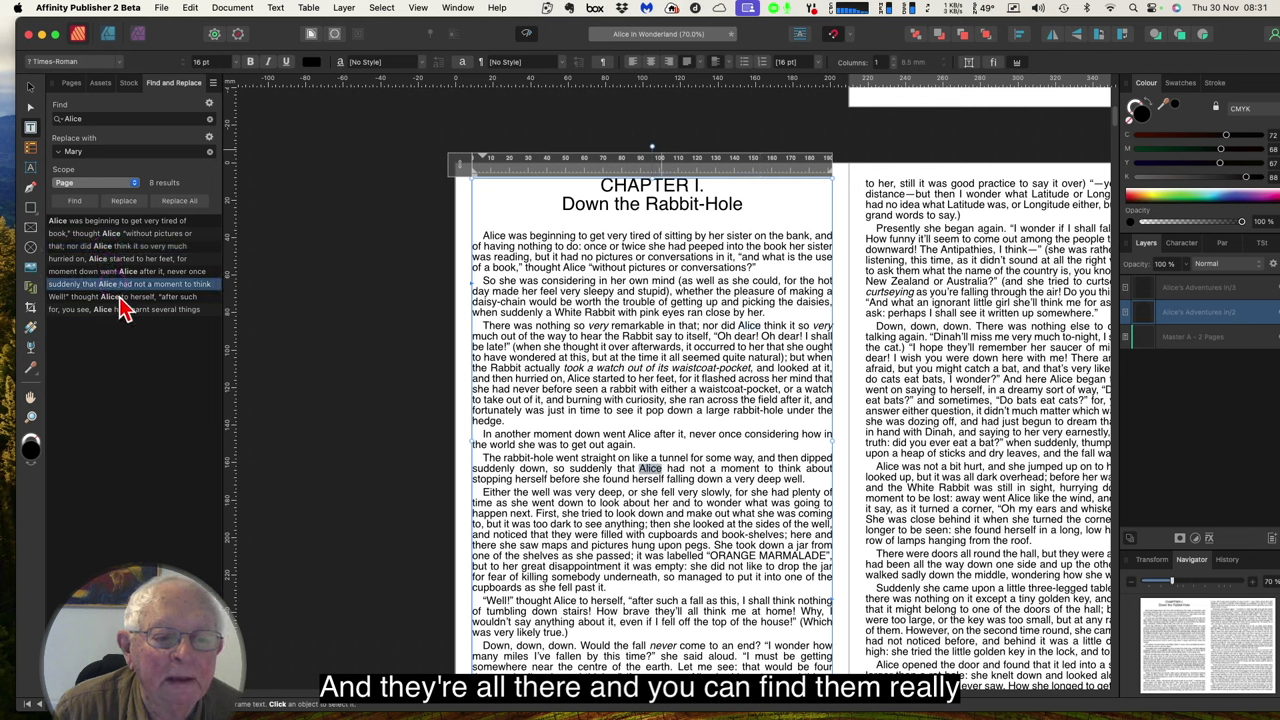
{"action": "left_click", "coordinate": [122, 309]}
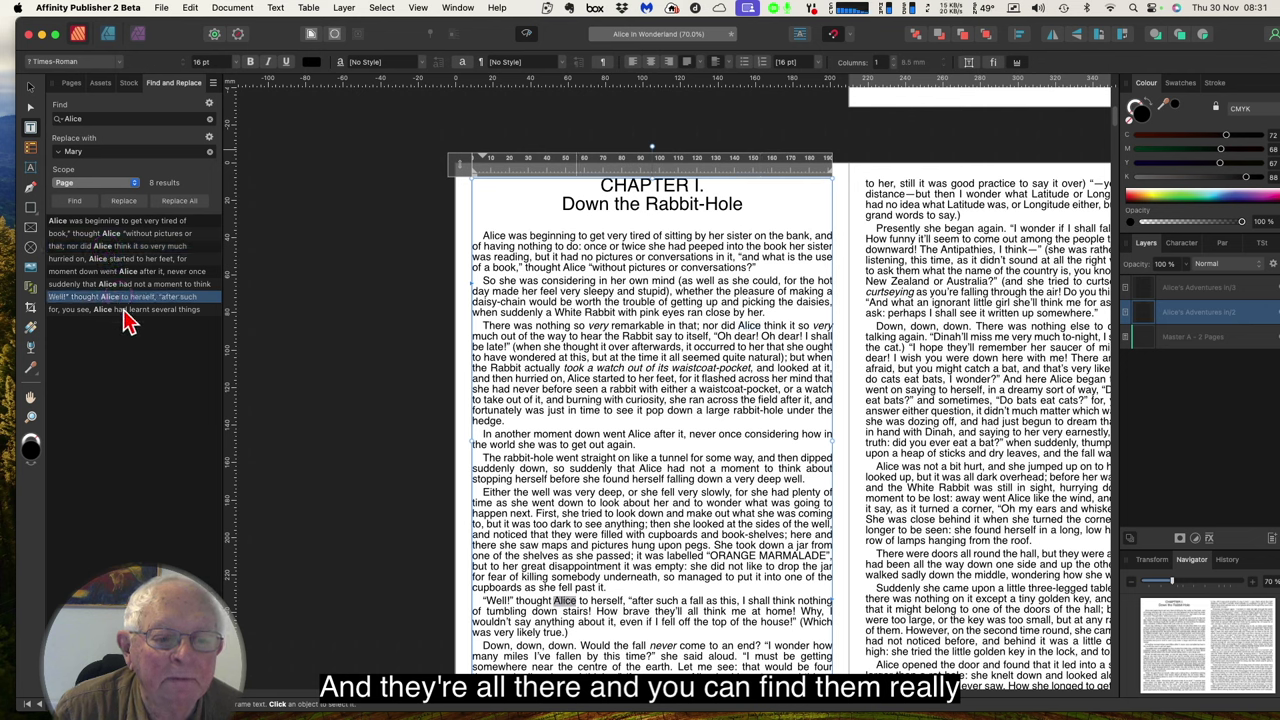
{"action": "left_click", "coordinate": [110, 222]}
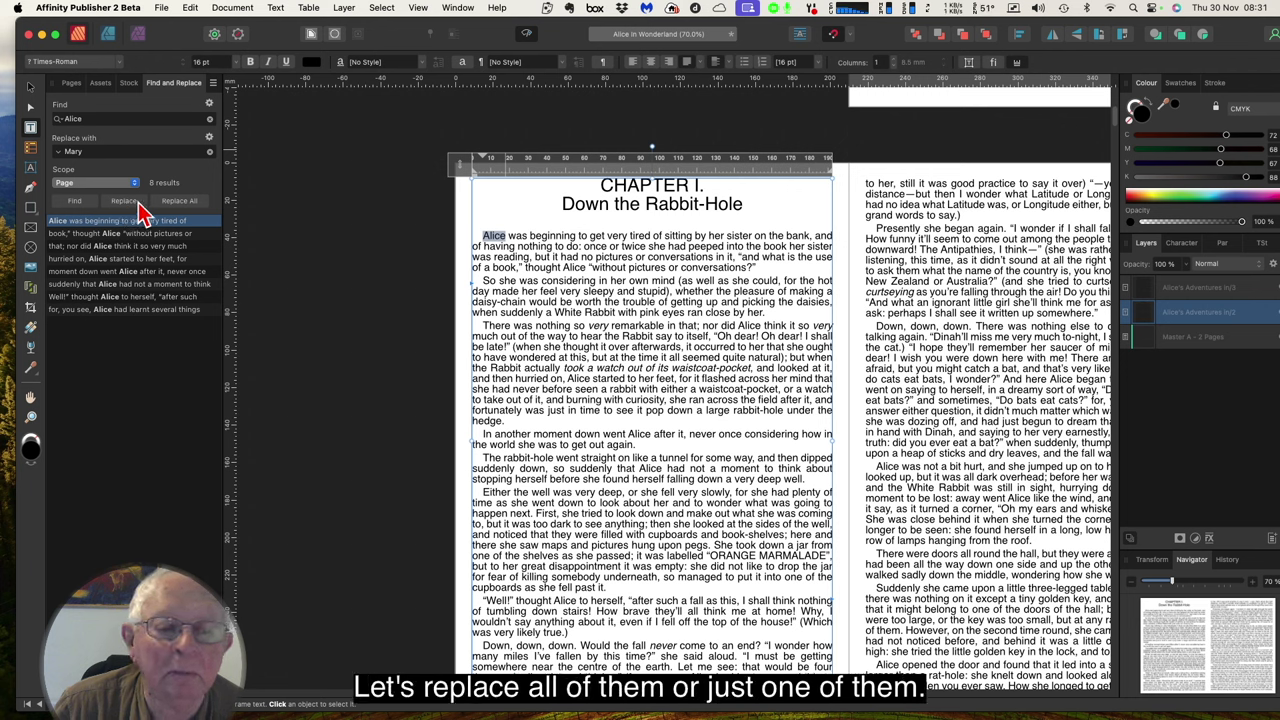
- Replace the first 'Alice' with 'Mary', then replace all remaining matches on the page
{"action": "left_click", "coordinate": [124, 201]}
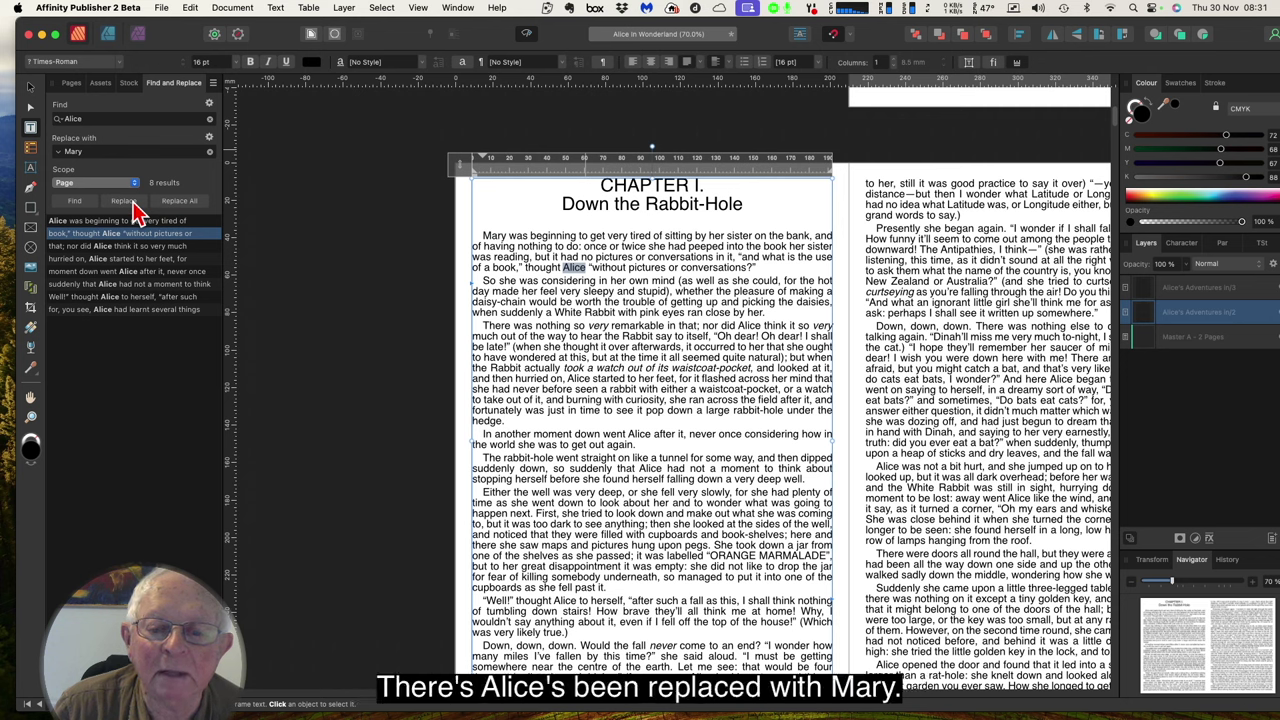
{"action": "left_click", "coordinate": [478, 234]}
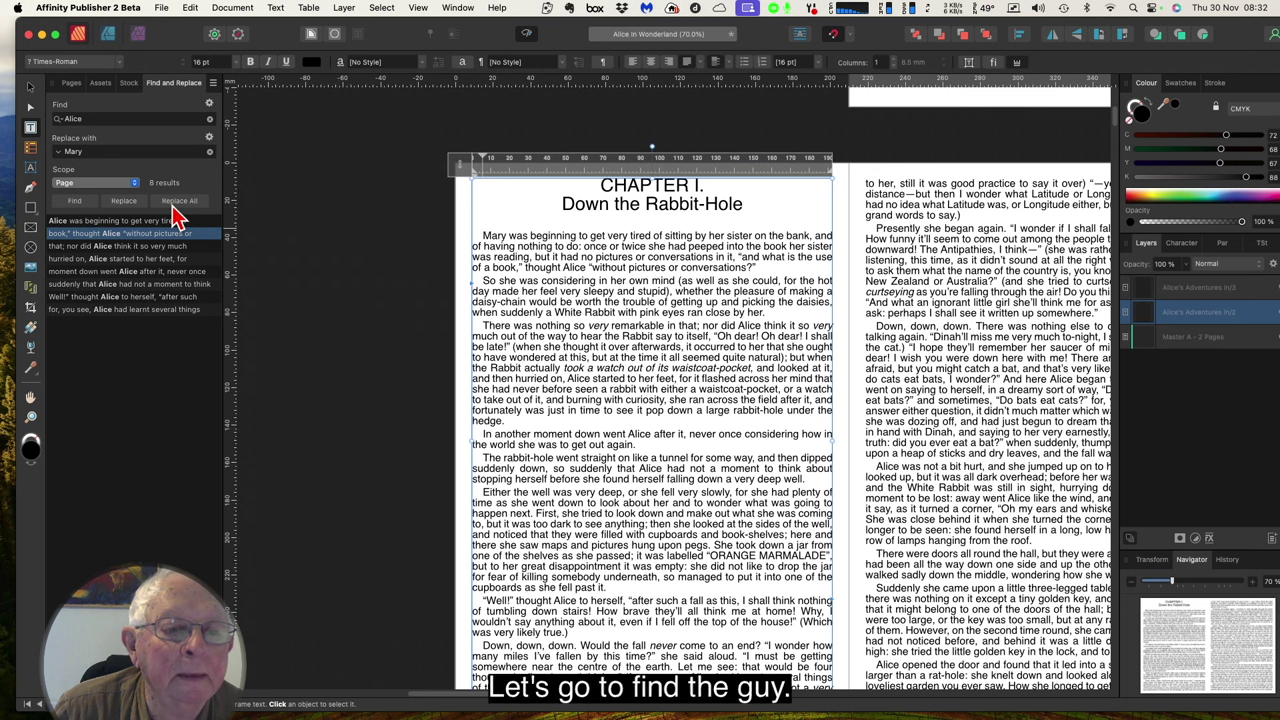
{"action": "left_click", "coordinate": [74, 203]}
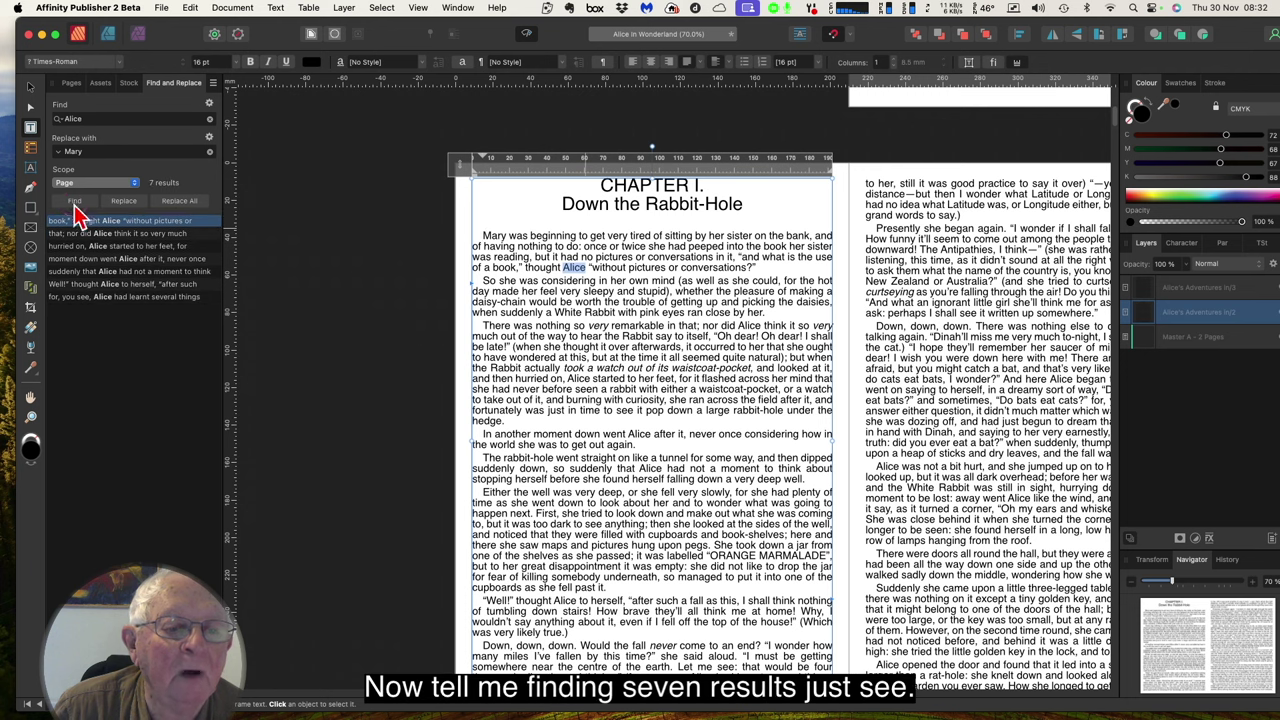
{"action": "left_click", "coordinate": [179, 203]}
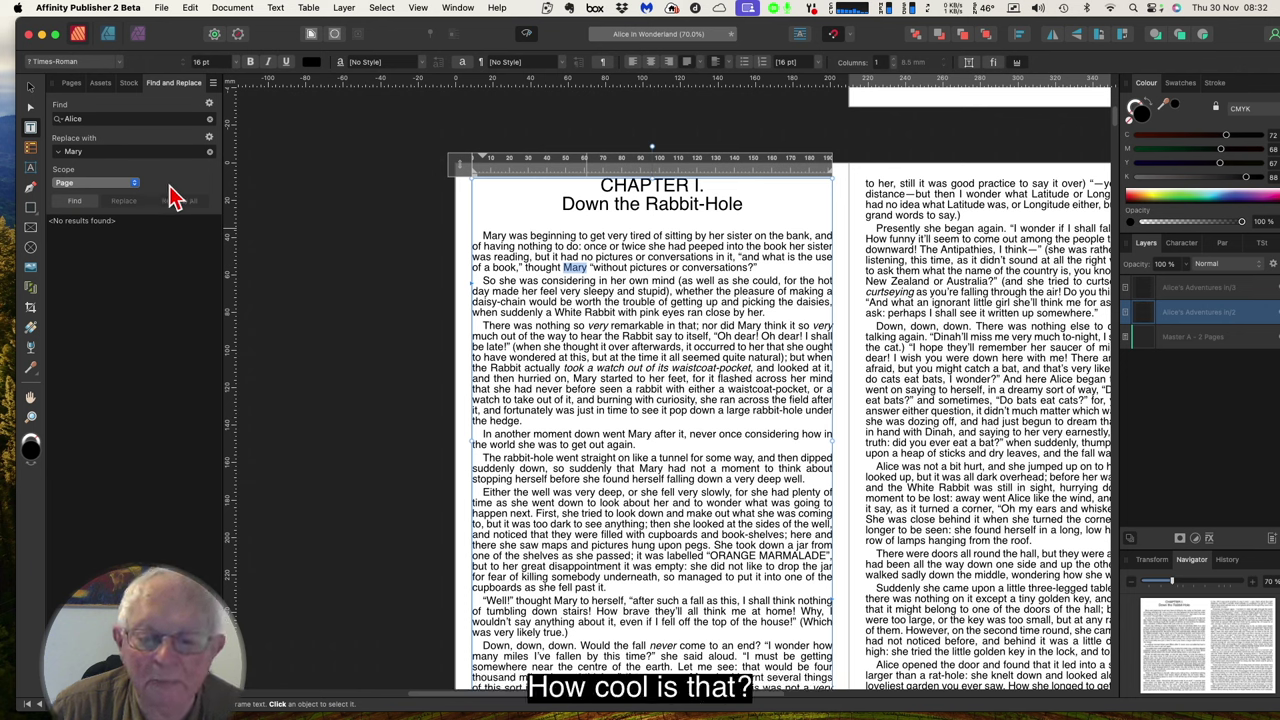
- Reverse the search: find 'Mary' and replace with 'Alice'
{"action": "left_click", "coordinate": [77, 118]}
{"action": "double_click", "coordinate": [77, 118]}
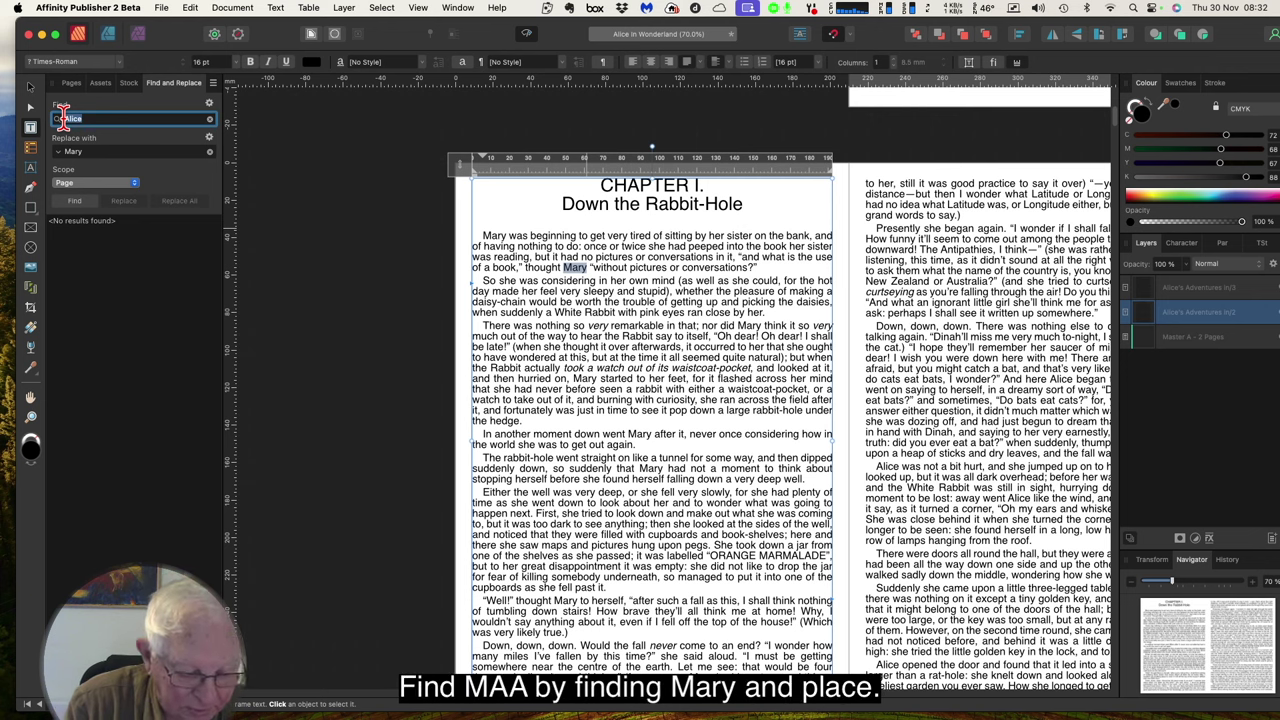
{"action": "type", "text": "M"}
{"action": "key", "text": "BackSpace"}
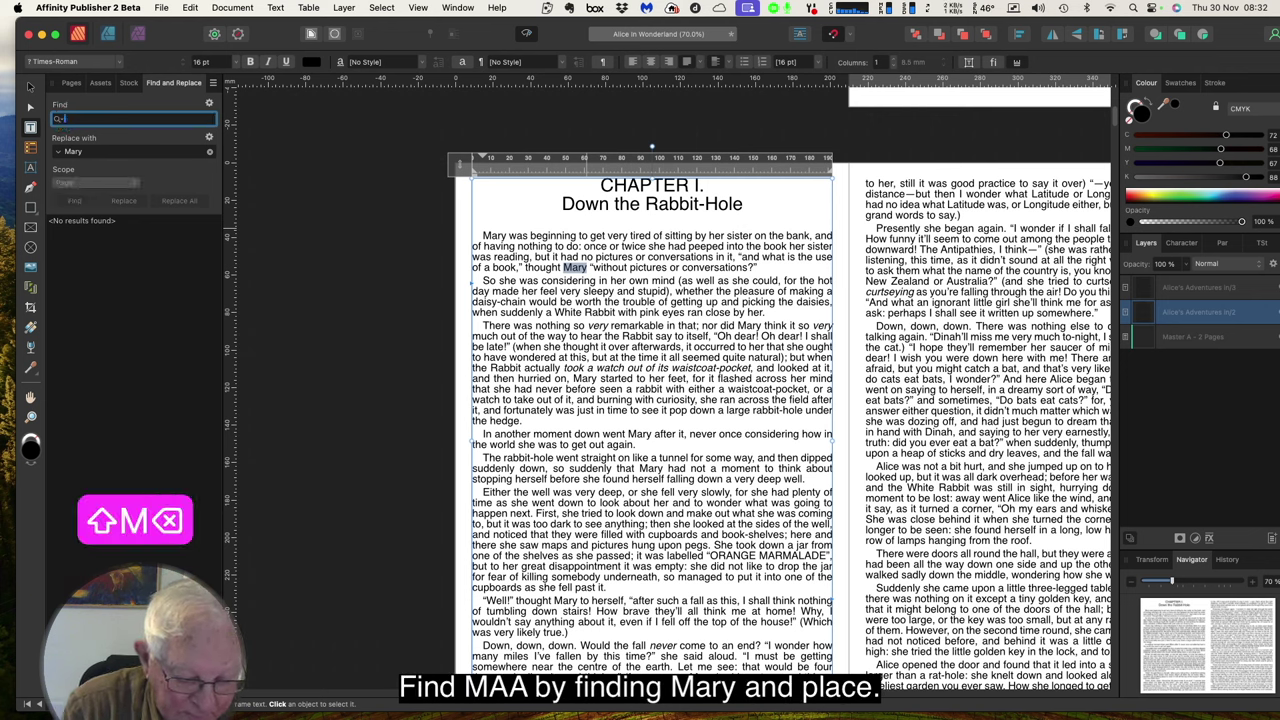
{"action": "type", "text": "Mary"}
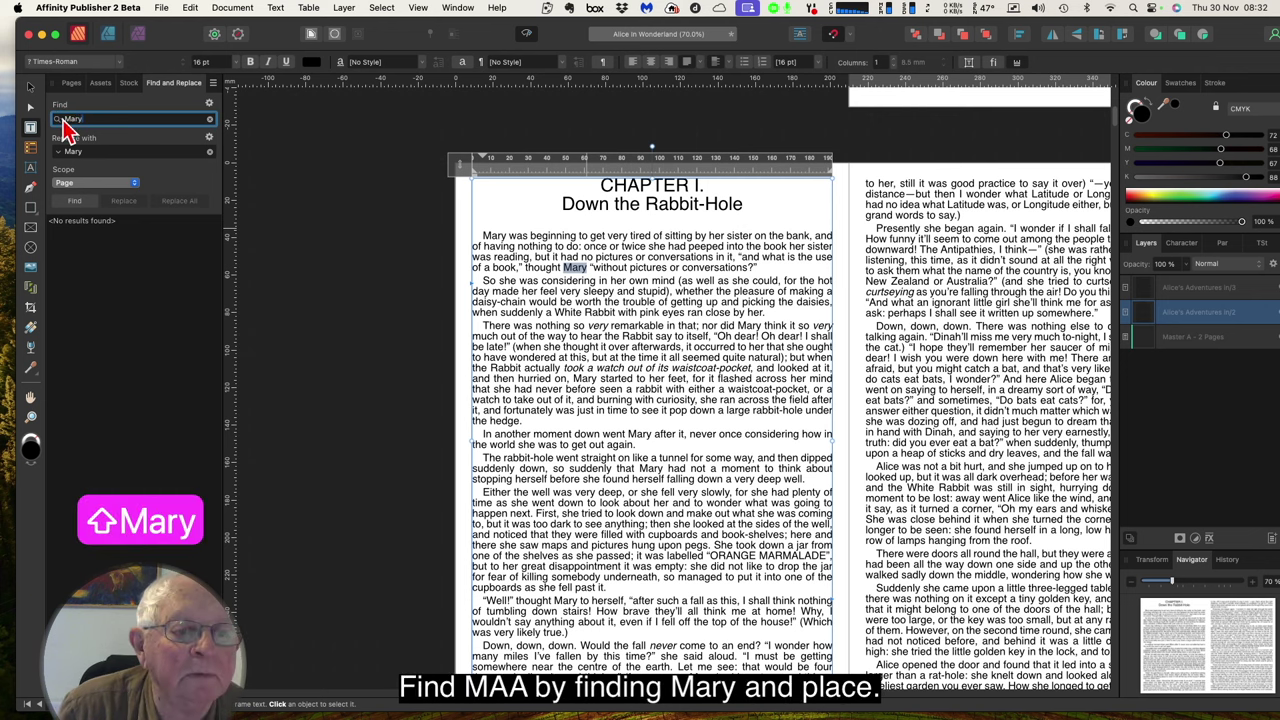
{"action": "left_click", "coordinate": [86, 150]}
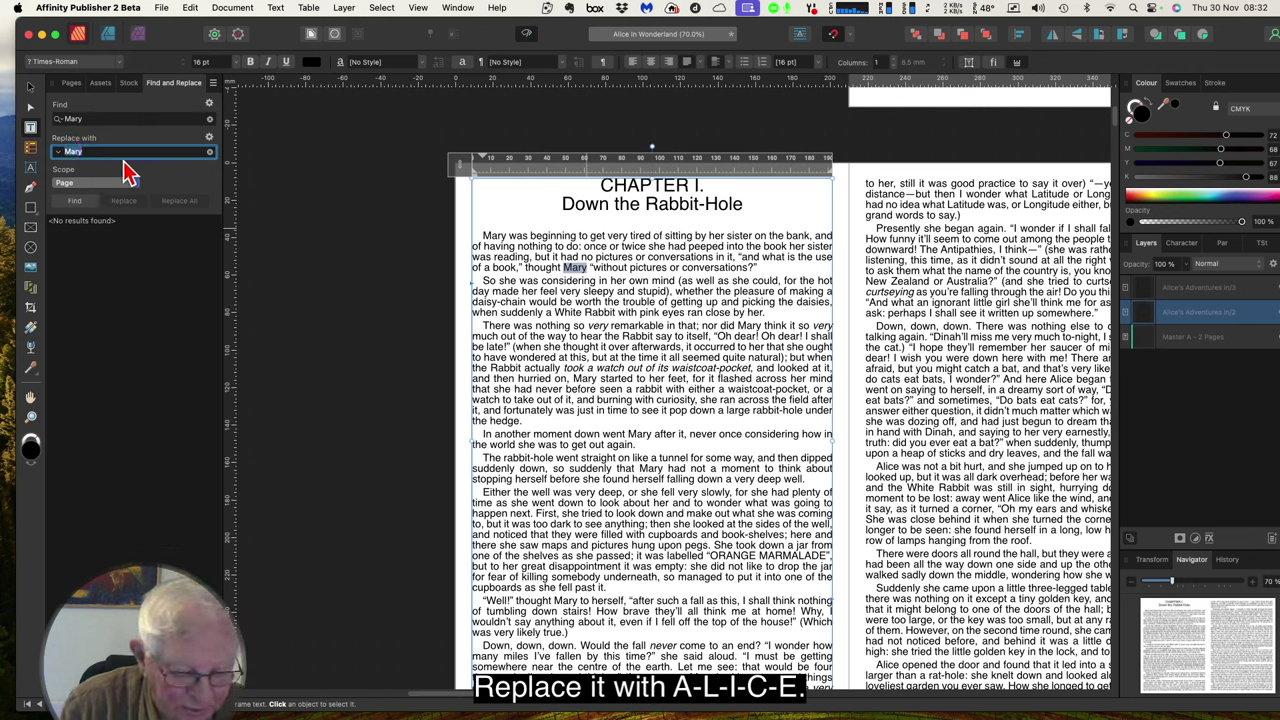
{"action": "type", "text": "Alice"}
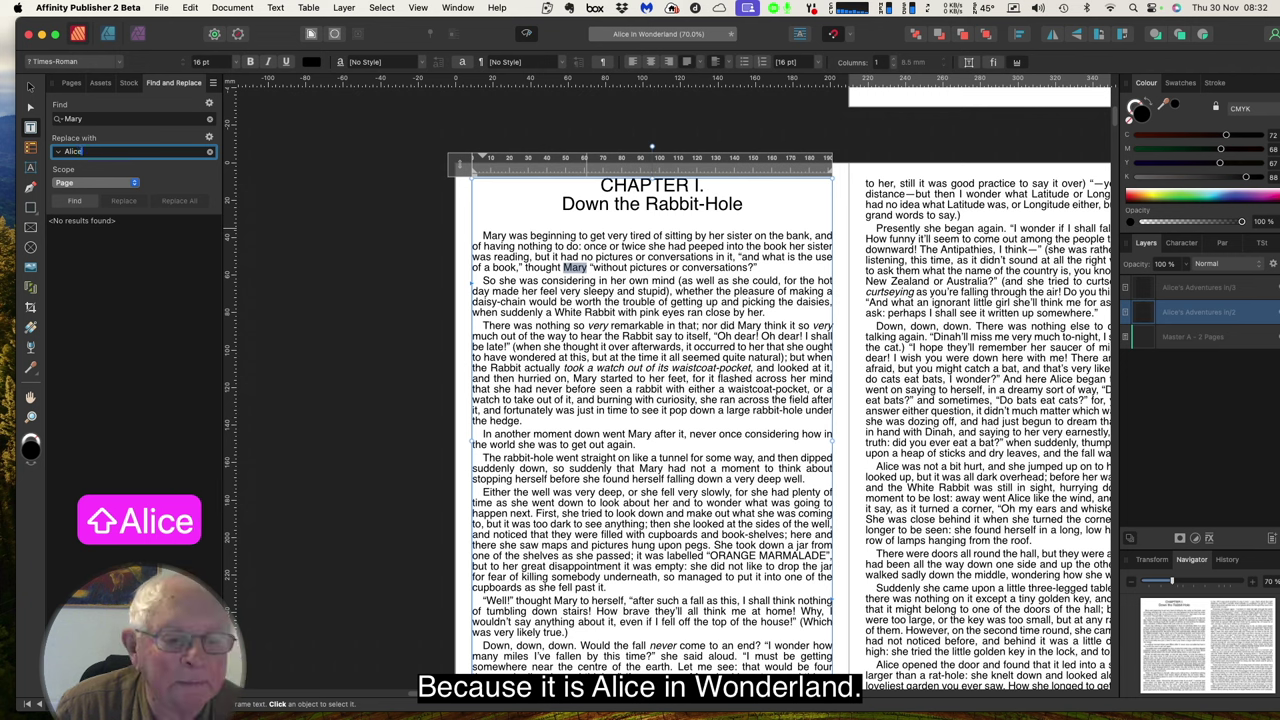
- Keep the scope on Page and find all 'Mary' matches, listing 8 results
{"action": "left_click", "coordinate": [112, 185]}
{"action": "left_click", "coordinate": [106, 184]}
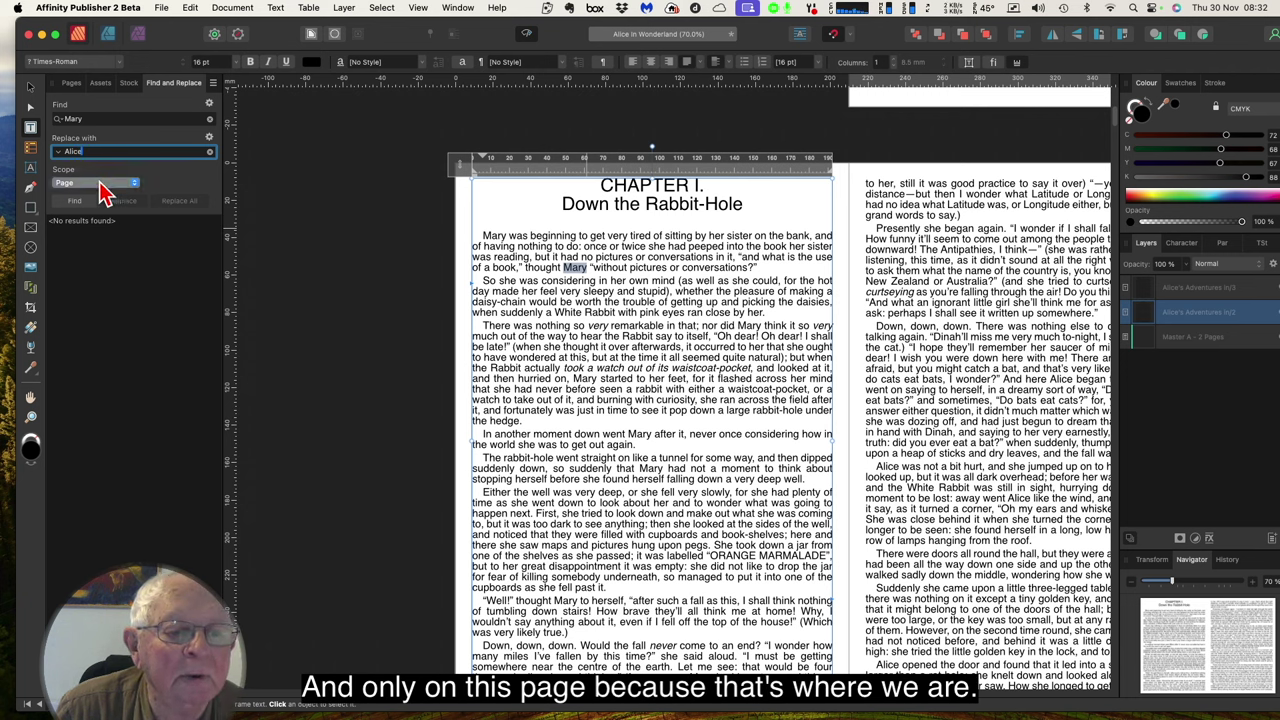
{"action": "left_click", "coordinate": [180, 203]}
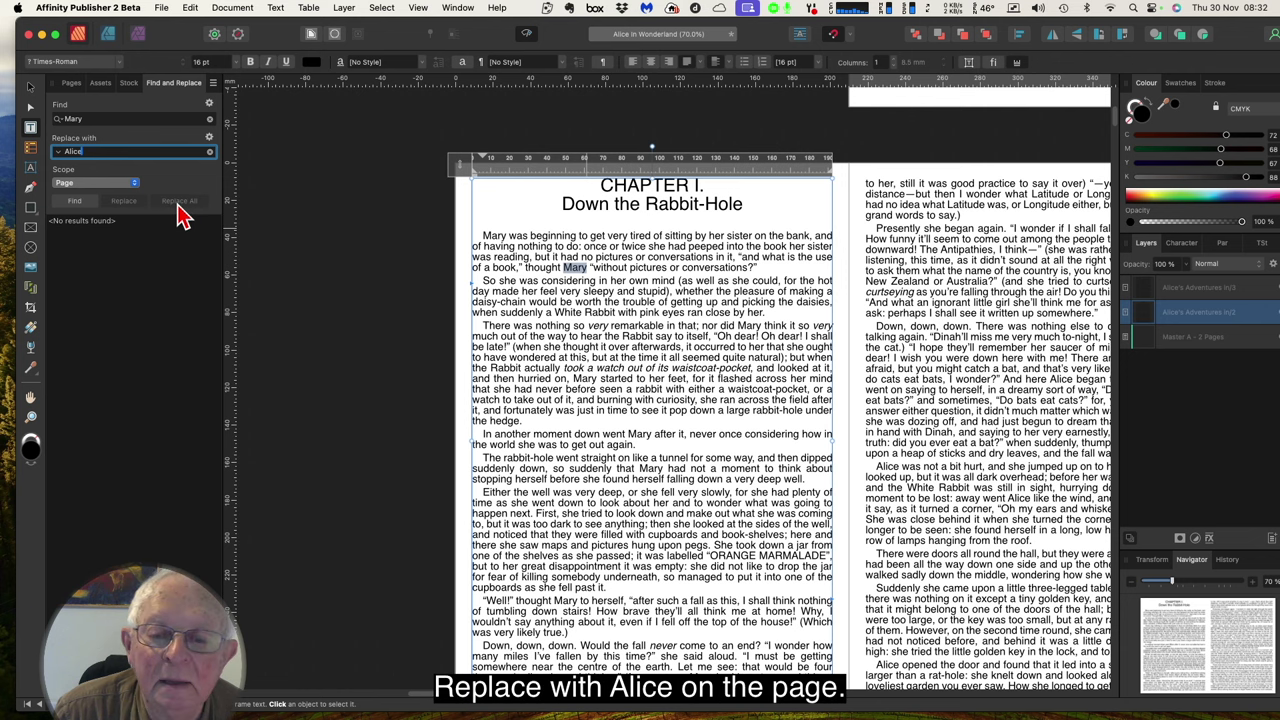
{"action": "left_click", "coordinate": [100, 118]}
{"action": "left_click", "coordinate": [98, 150]}
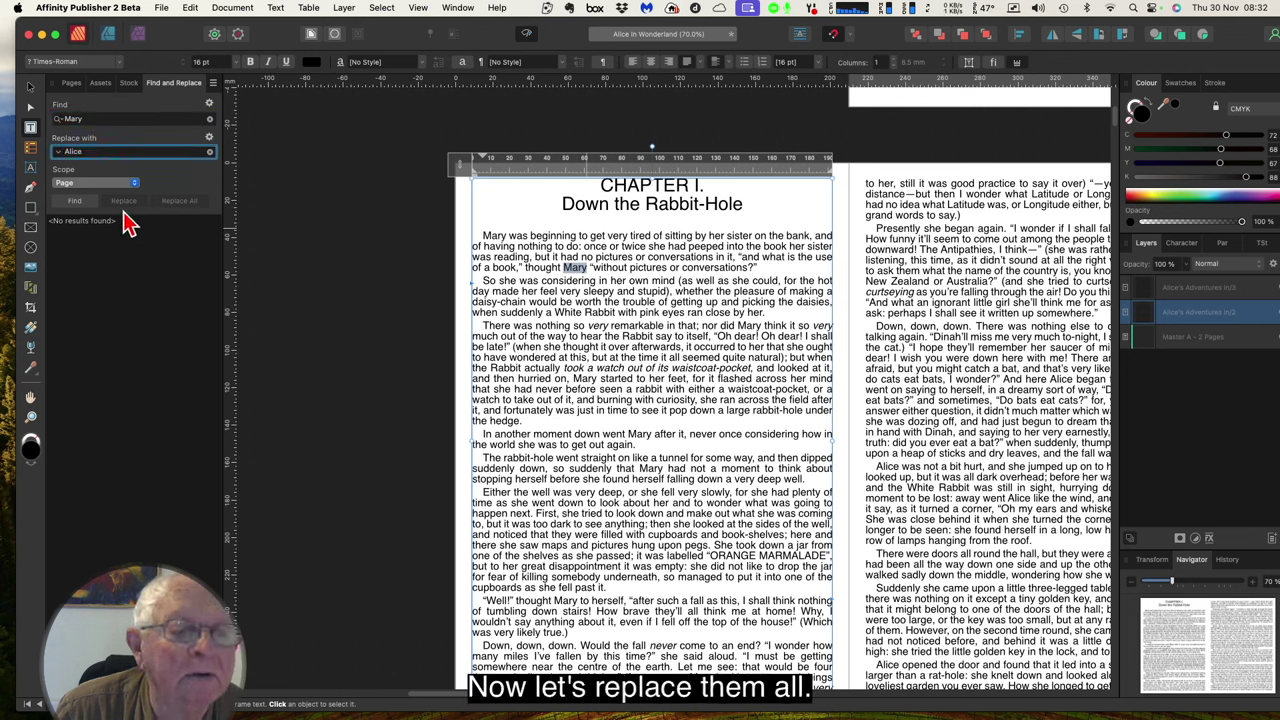
{"action": "left_click", "coordinate": [78, 203]}
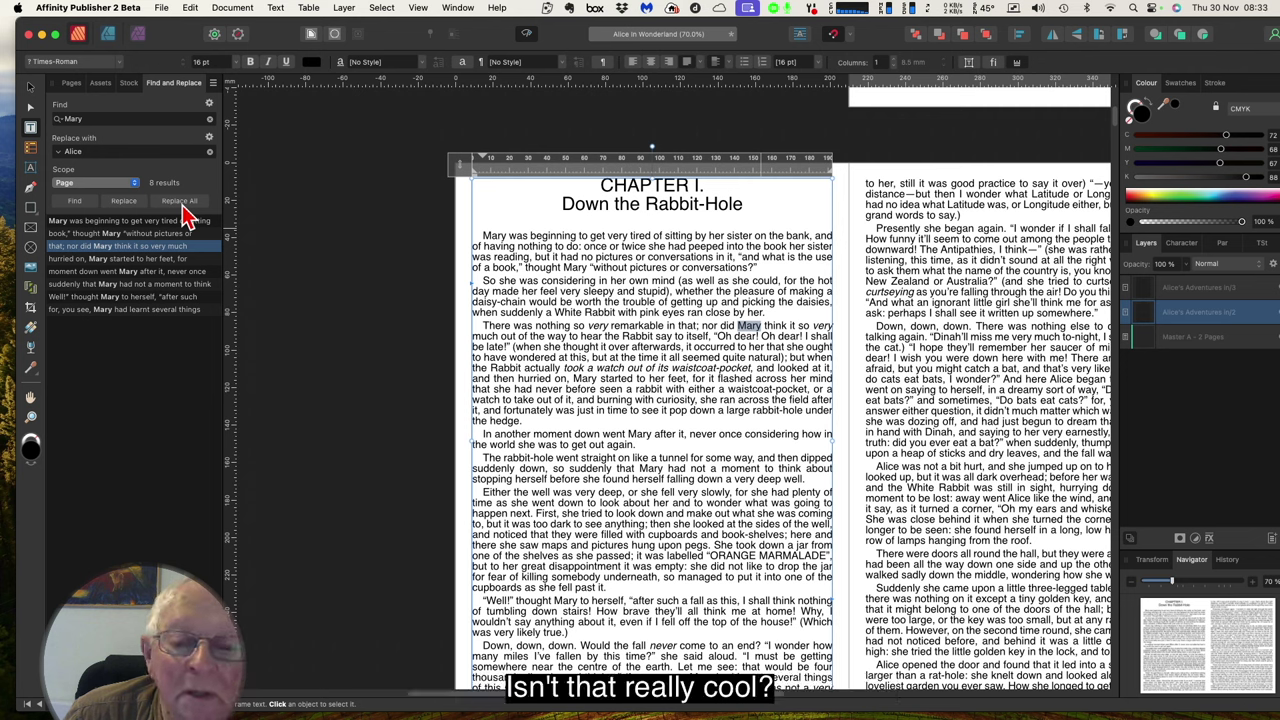
- Replace every 'Mary' on the page back to 'Alice'
{"action": "left_click", "coordinate": [183, 201]}
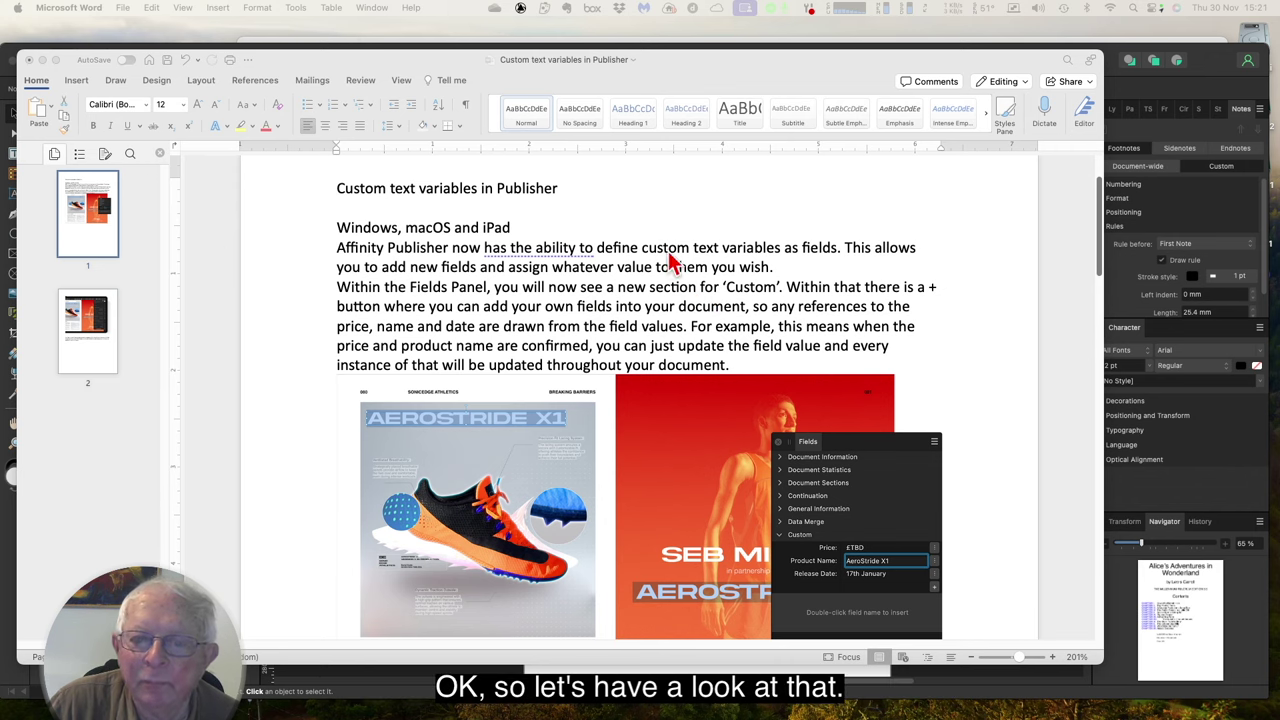
- Move the Word notes on custom text variables aside to show the title page
{"action": "left_click_drag", "start_coordinate": [283, 70], "coordinate": [1275, 258]}
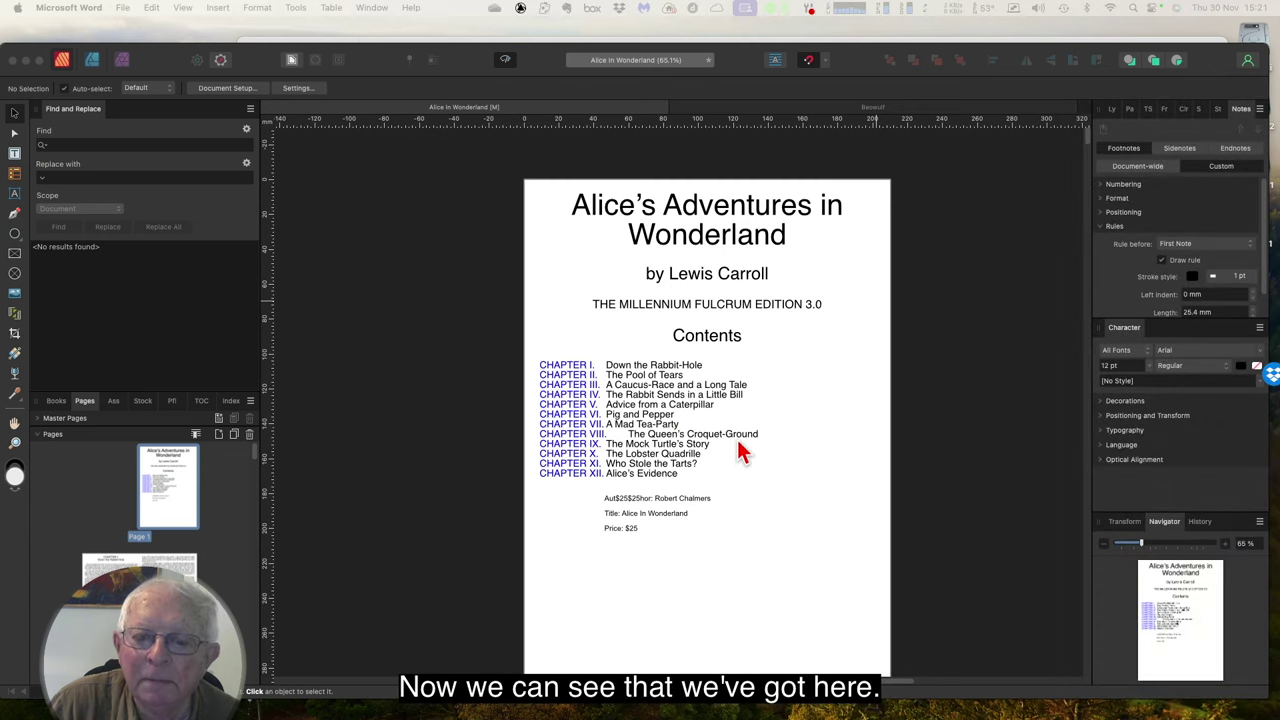
- Select the title page's fields frame and place the cursor after the $25 Price line
{"action": "left_click", "coordinate": [650, 522]}
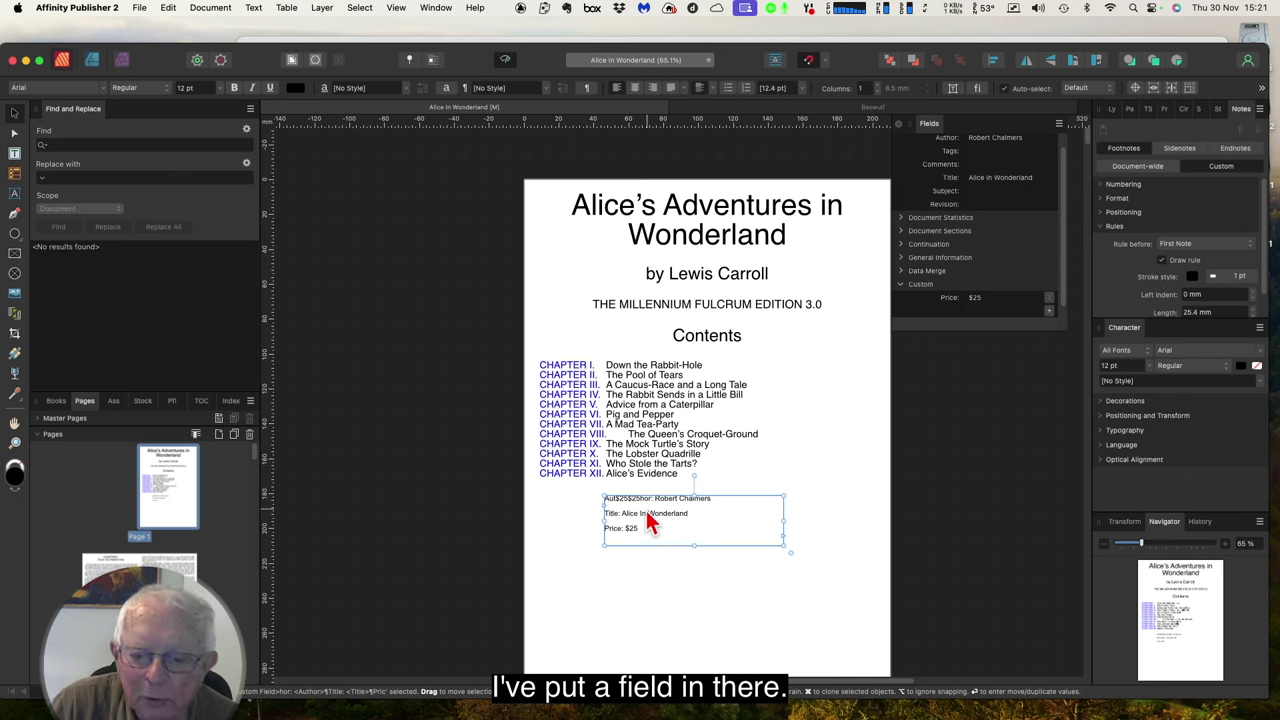
{"action": "left_click", "coordinate": [15, 155]}
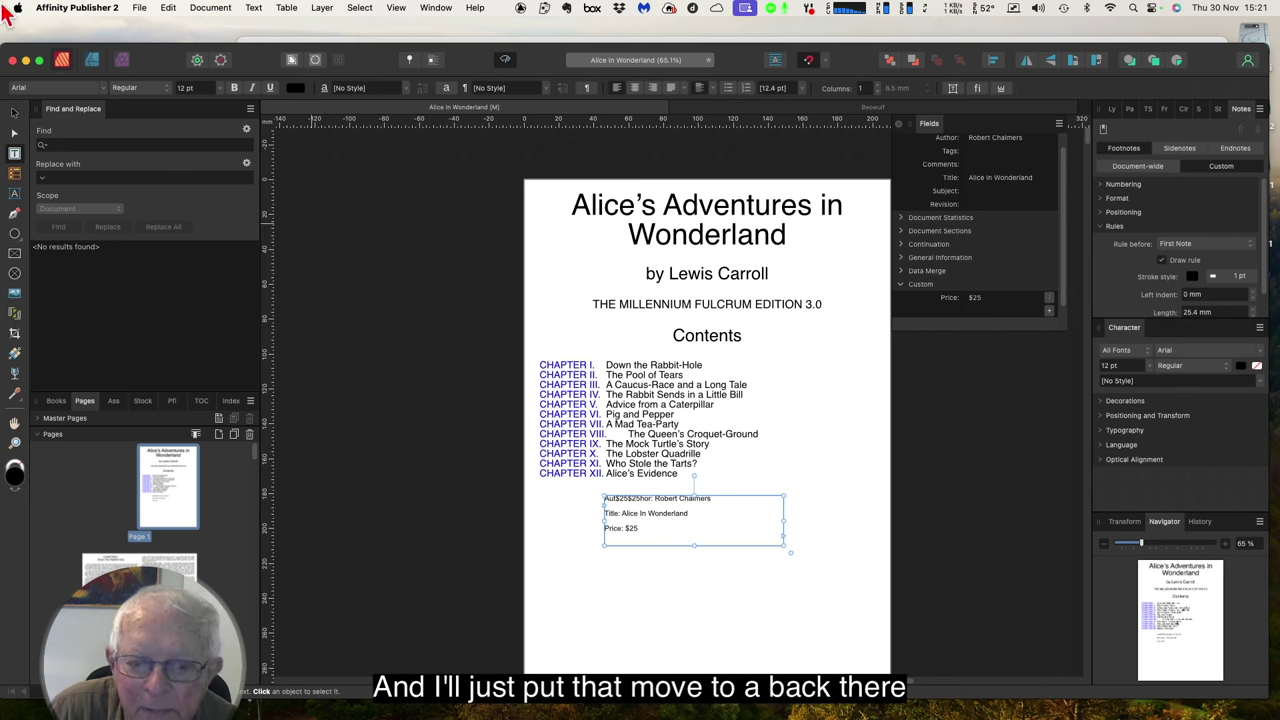
{"action": "left_click", "coordinate": [14, 113]}
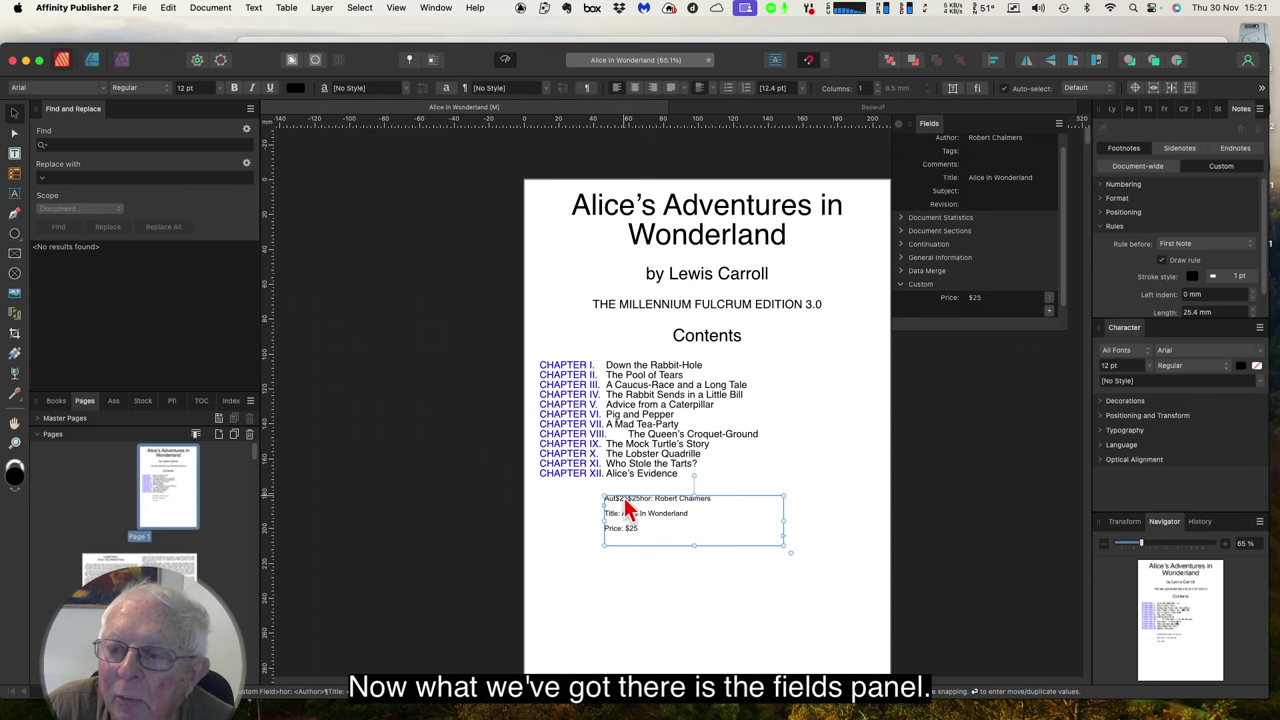
{"action": "left_click_drag", "start_coordinate": [990, 146], "coordinate": [993, 237]}
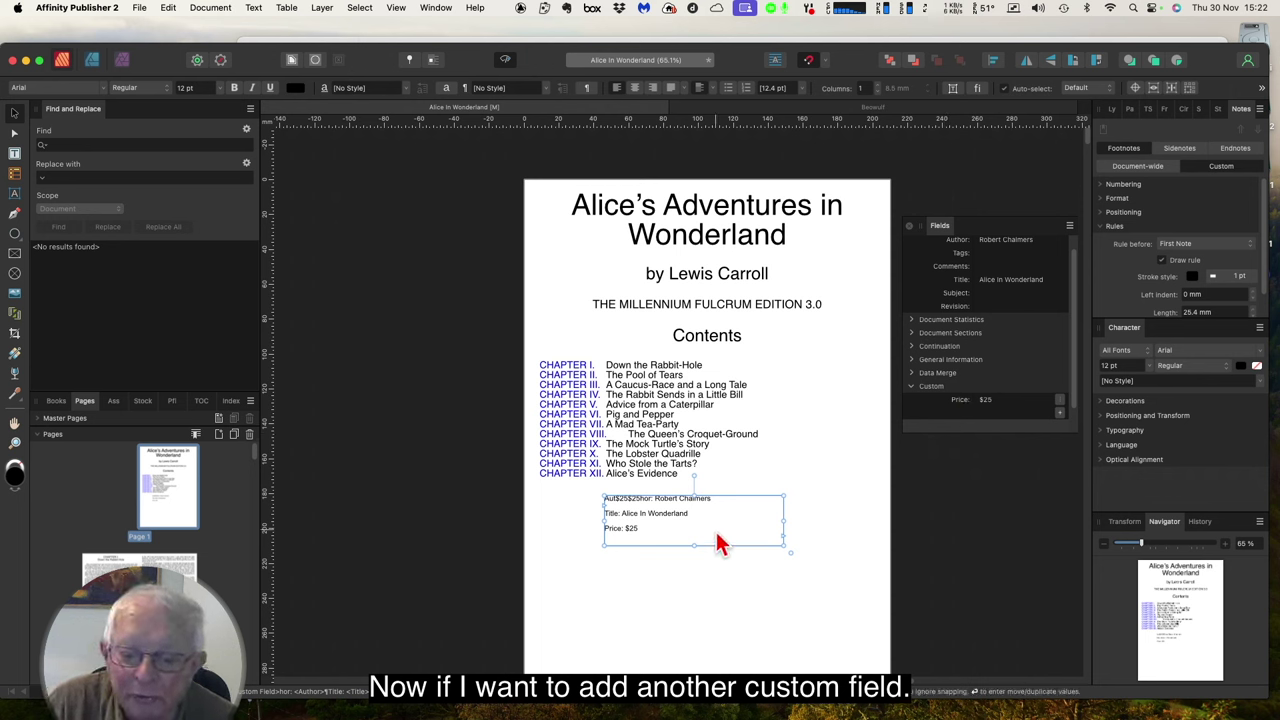
{"action": "left_click", "coordinate": [709, 524]}
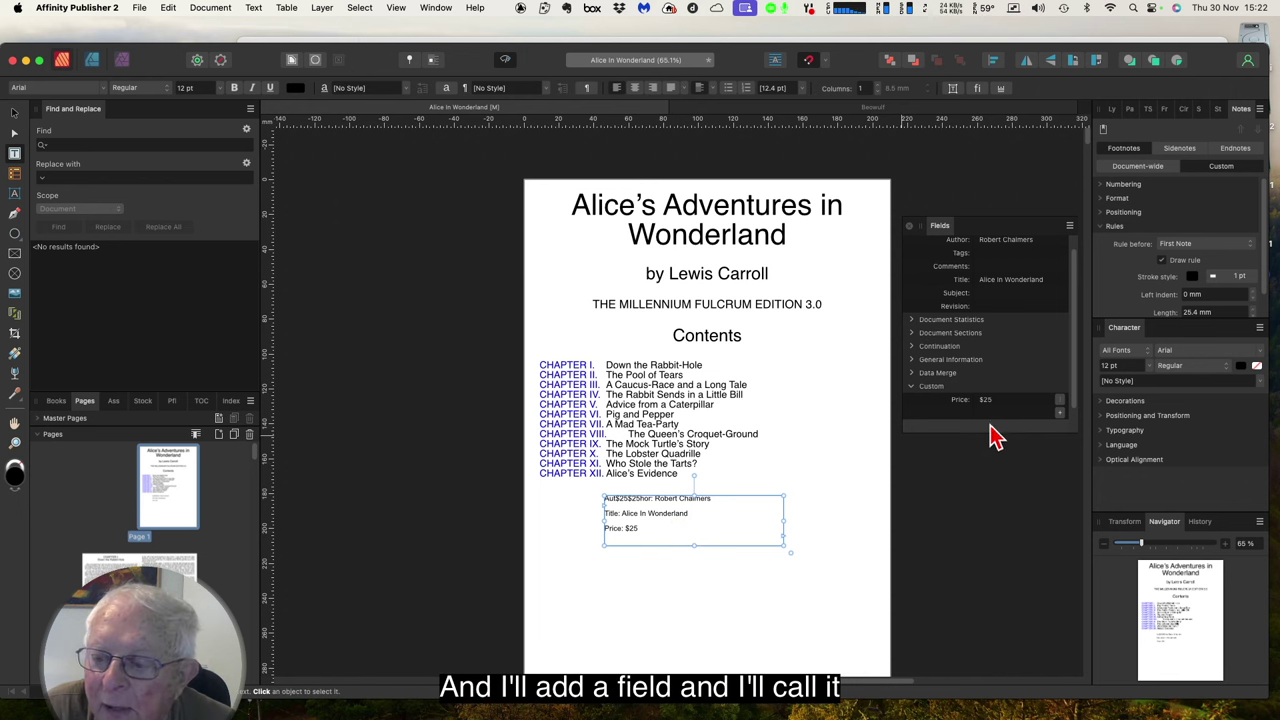
- Create a custom field named 'Location' with the value 'My Shop'
{"action": "left_click", "coordinate": [1060, 413]}
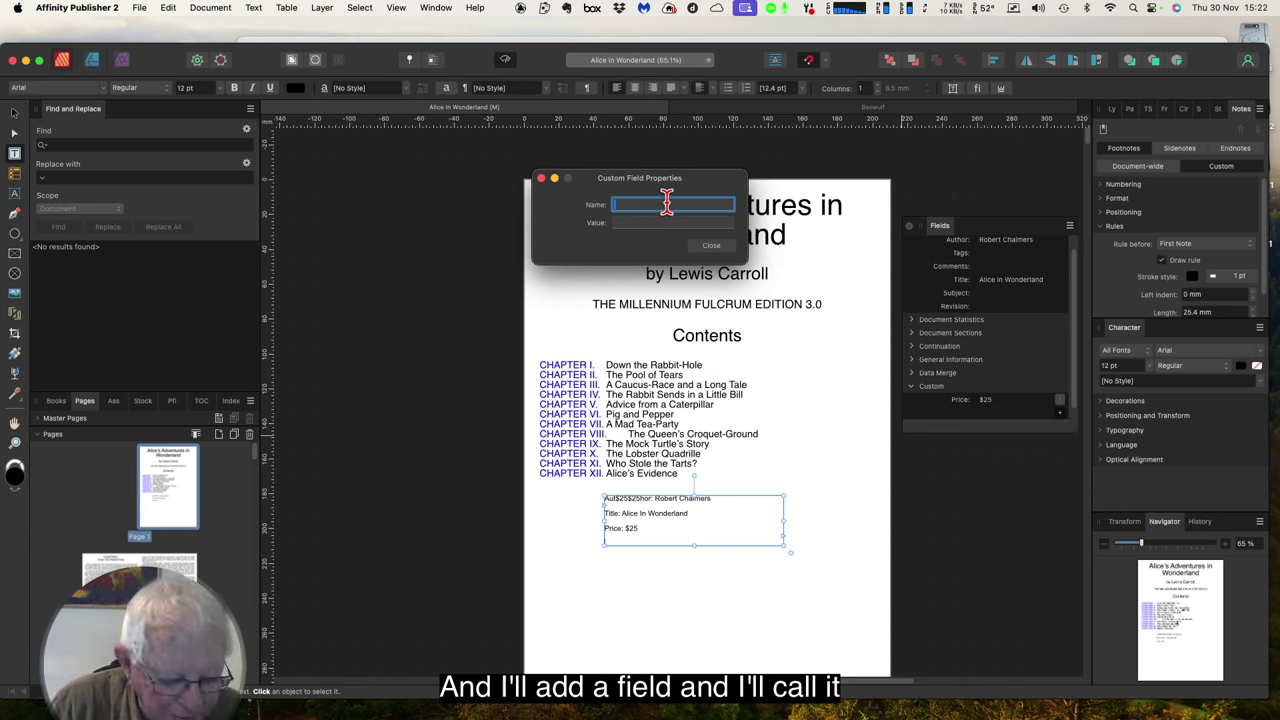
{"action": "type", "text": "Location"}
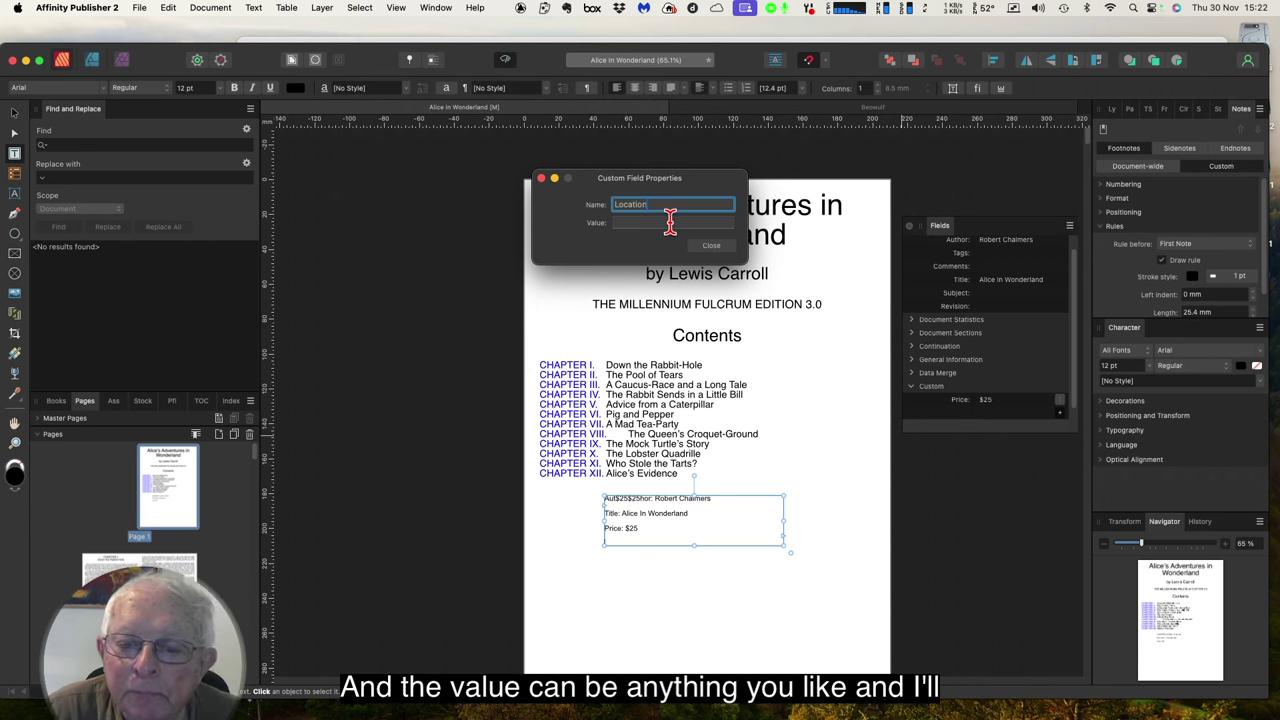
{"action": "left_click", "coordinate": [670, 222]}
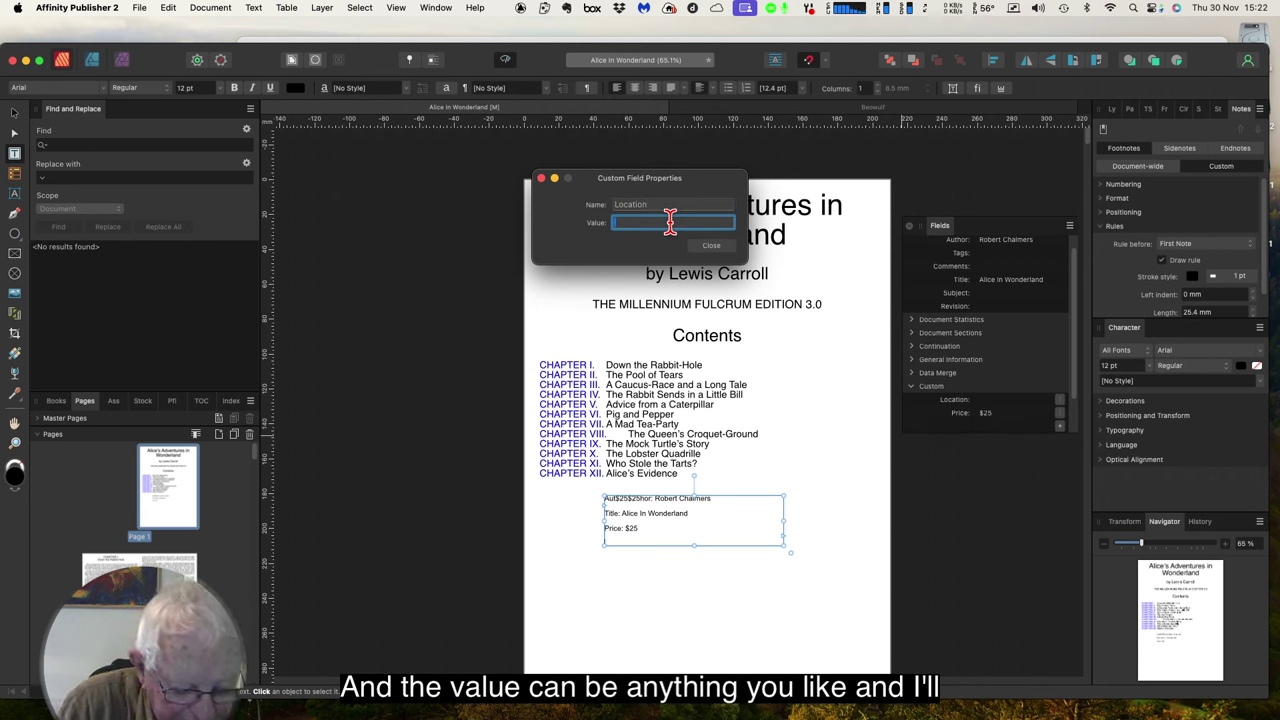
{"action": "type", "text": "My Shop"}
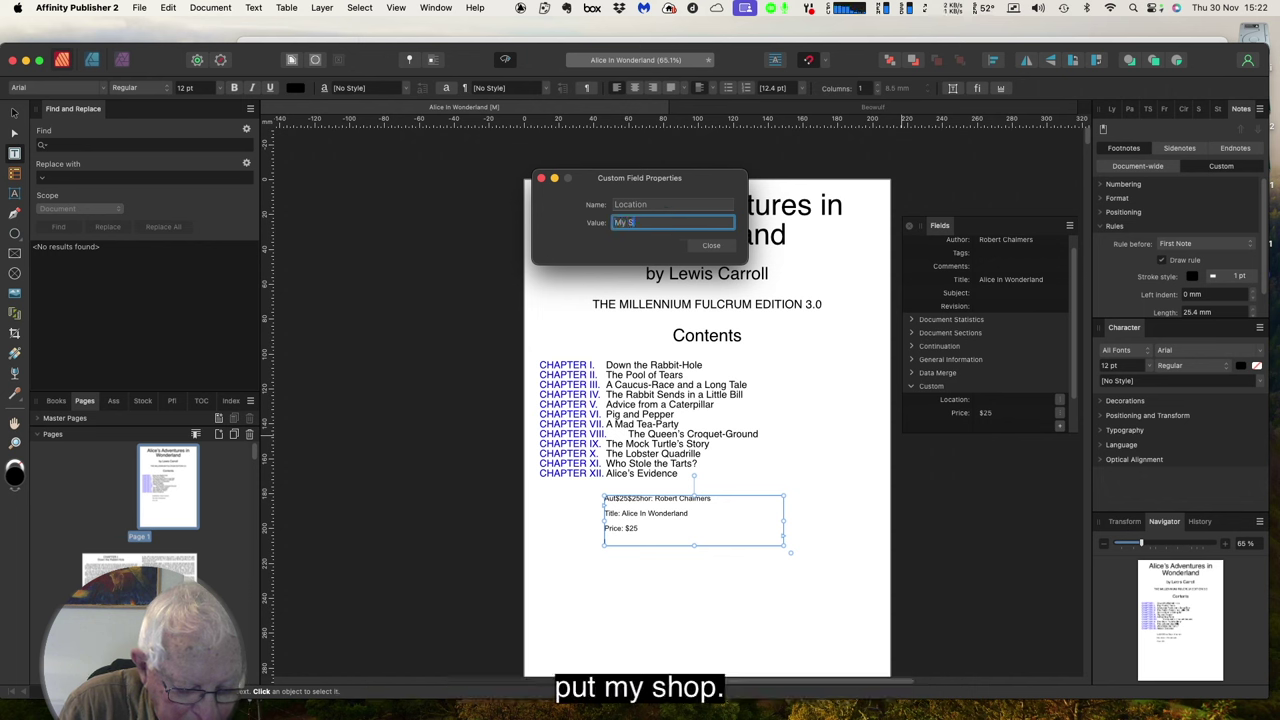
{"action": "left_click", "coordinate": [710, 250]}
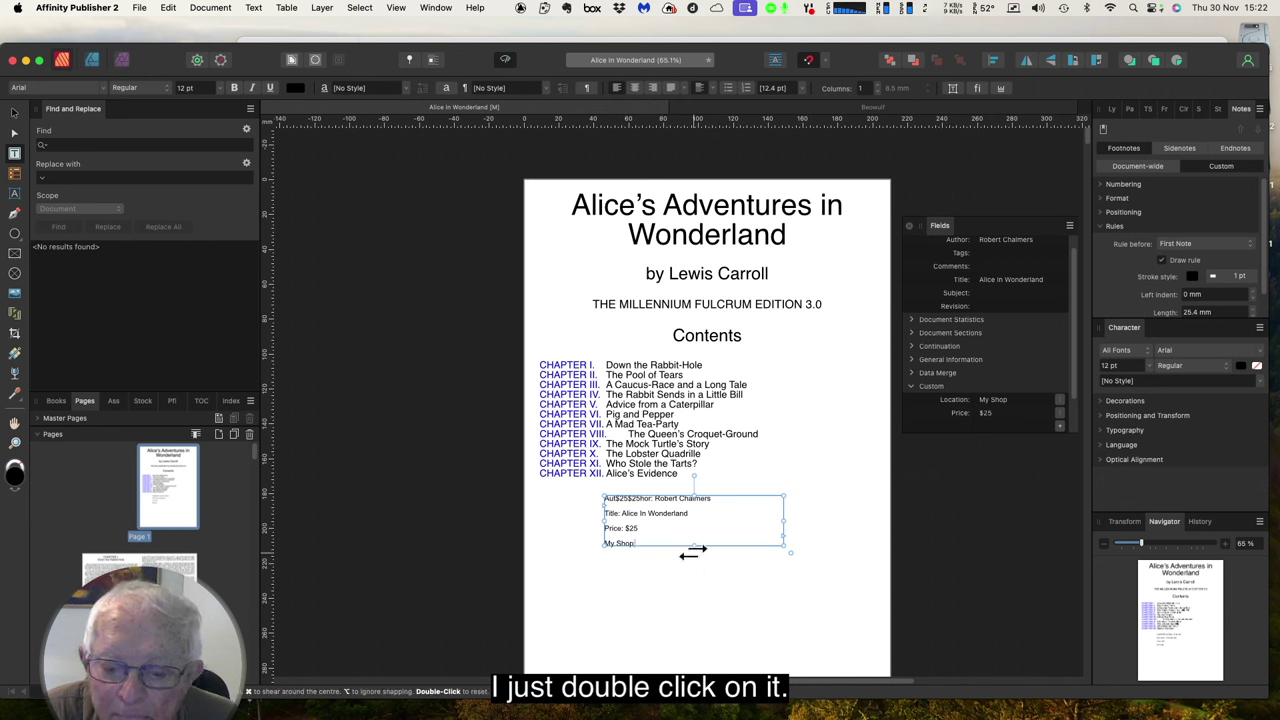
- Enlarge the fields frame, label the line 'Location: My Shop', and start a 'Price: ' line below
{"action": "left_click_drag", "start_coordinate": [692, 547], "coordinate": [694, 561]}
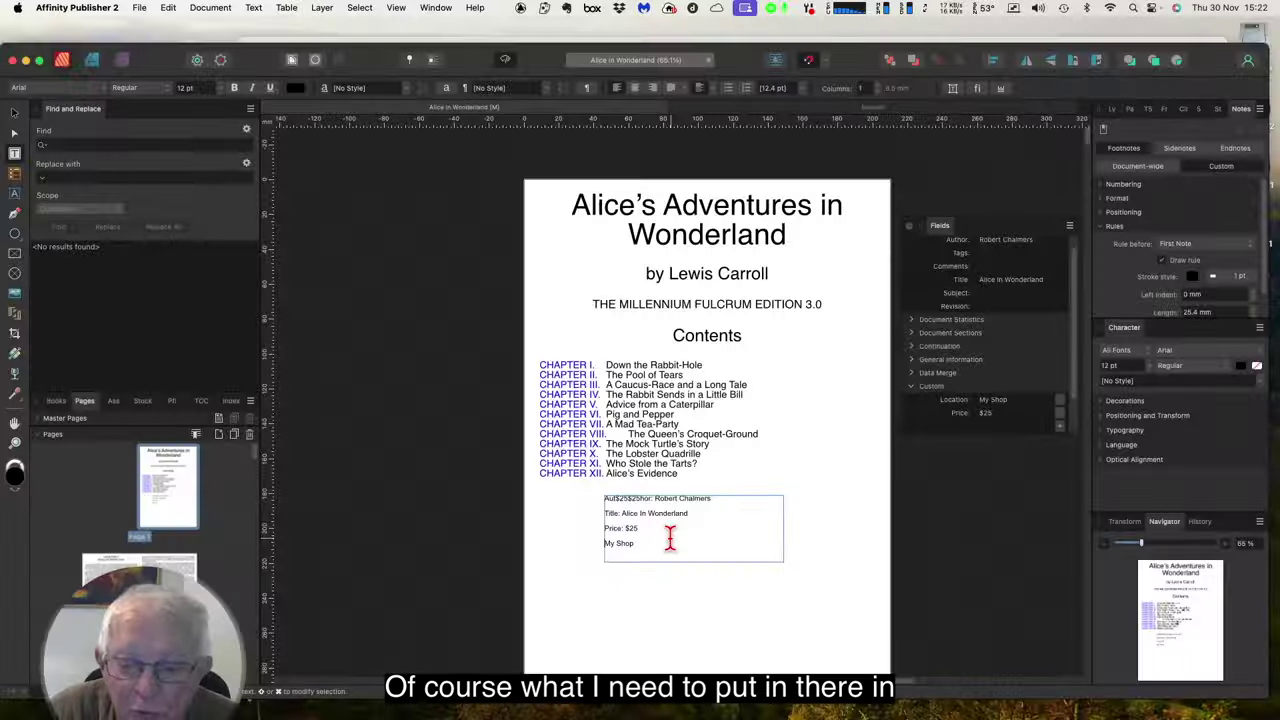
{"action": "key", "text": "Up"}
{"action": "key", "text": "Left"}
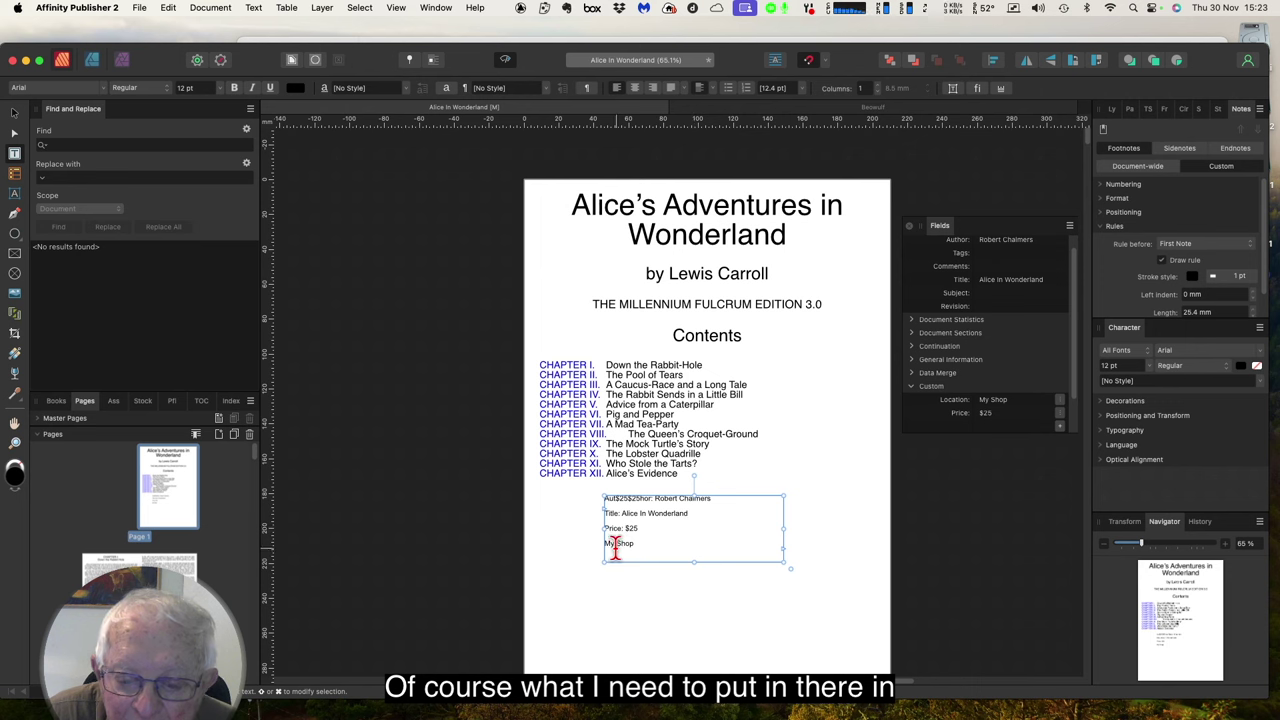
{"action": "left_click", "coordinate": [606, 544]}
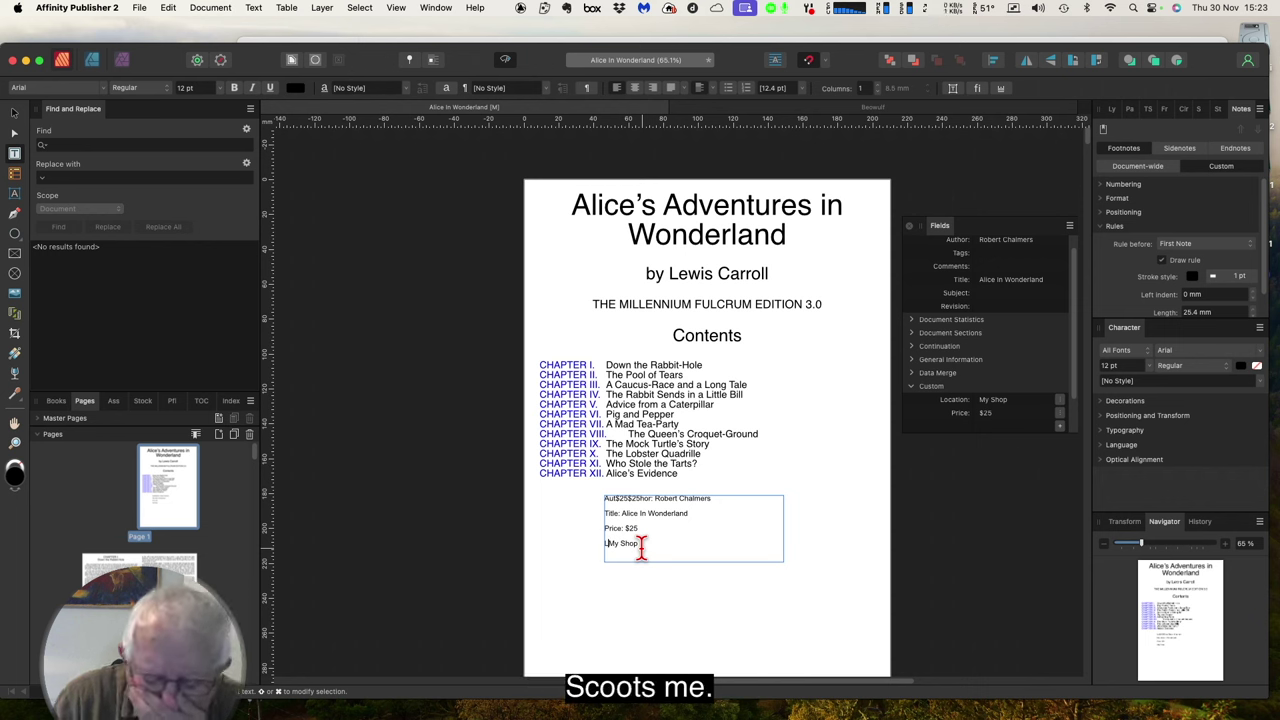
{"action": "type", "text": "Loca"}
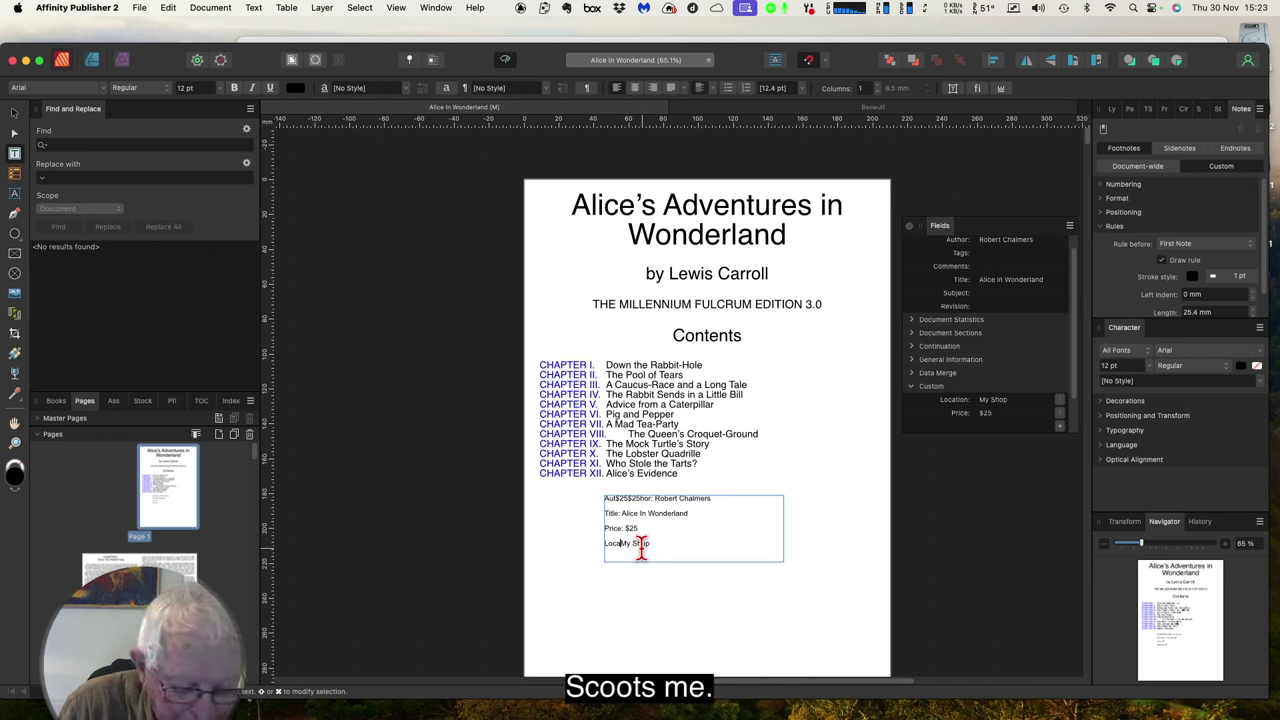
{"action": "type", "text": "tion:"}
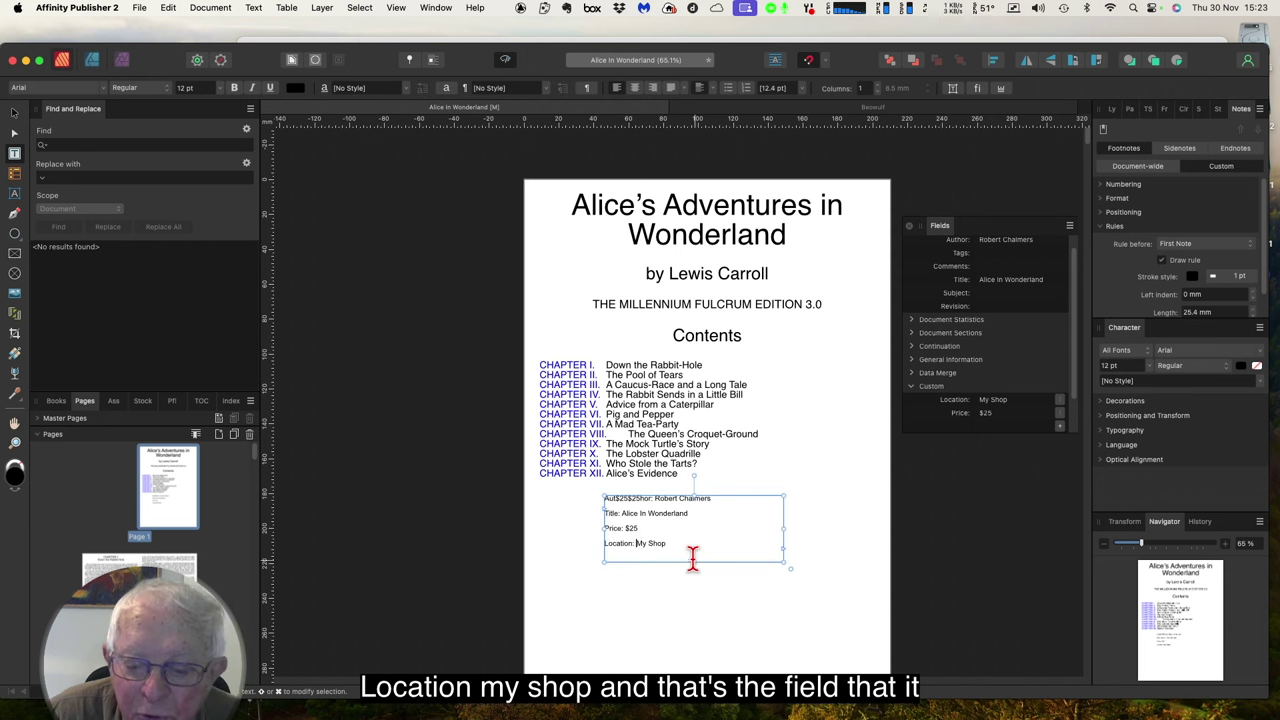
{"action": "key", "text": "Escape"}
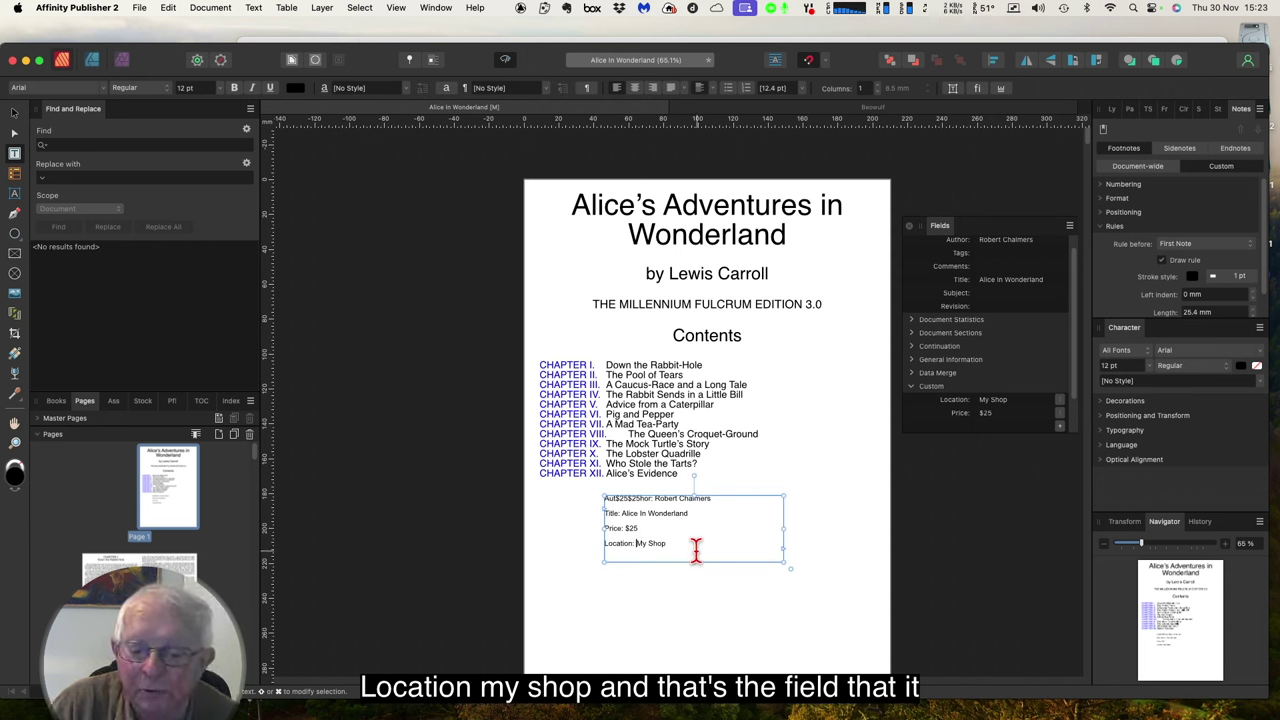
{"action": "left_click", "coordinate": [691, 543]}
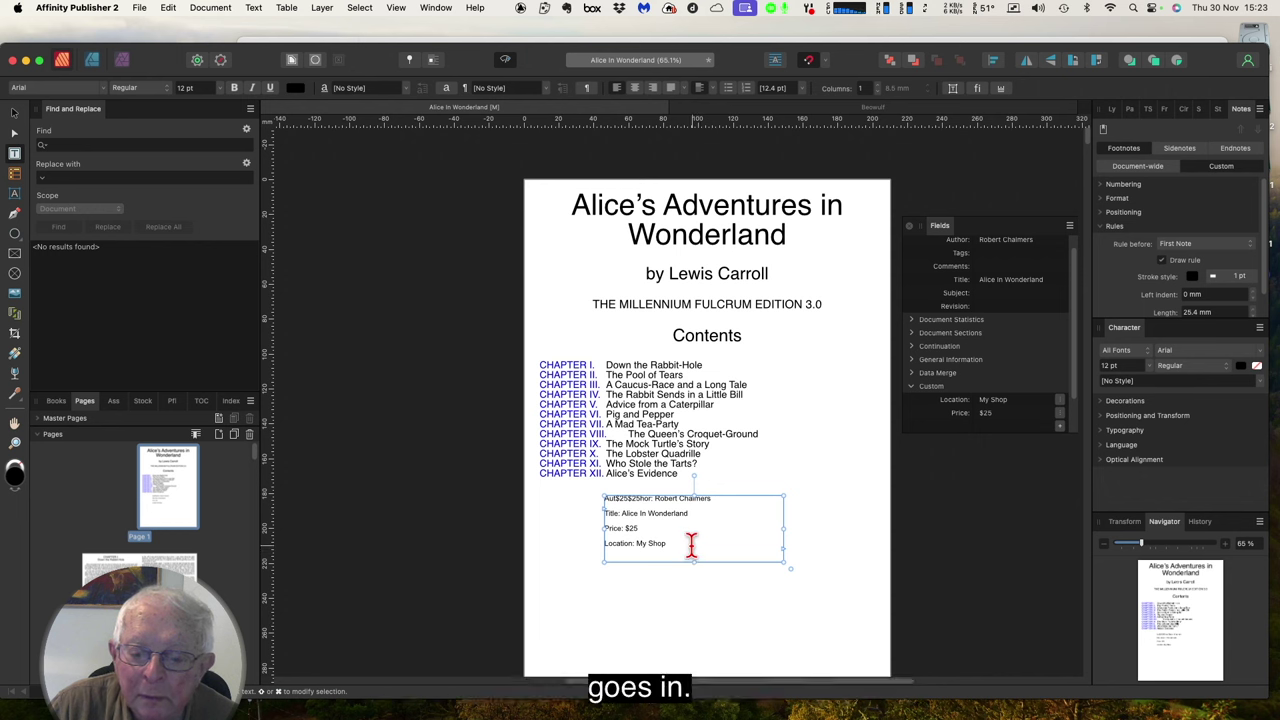
{"action": "key", "text": "Return"}
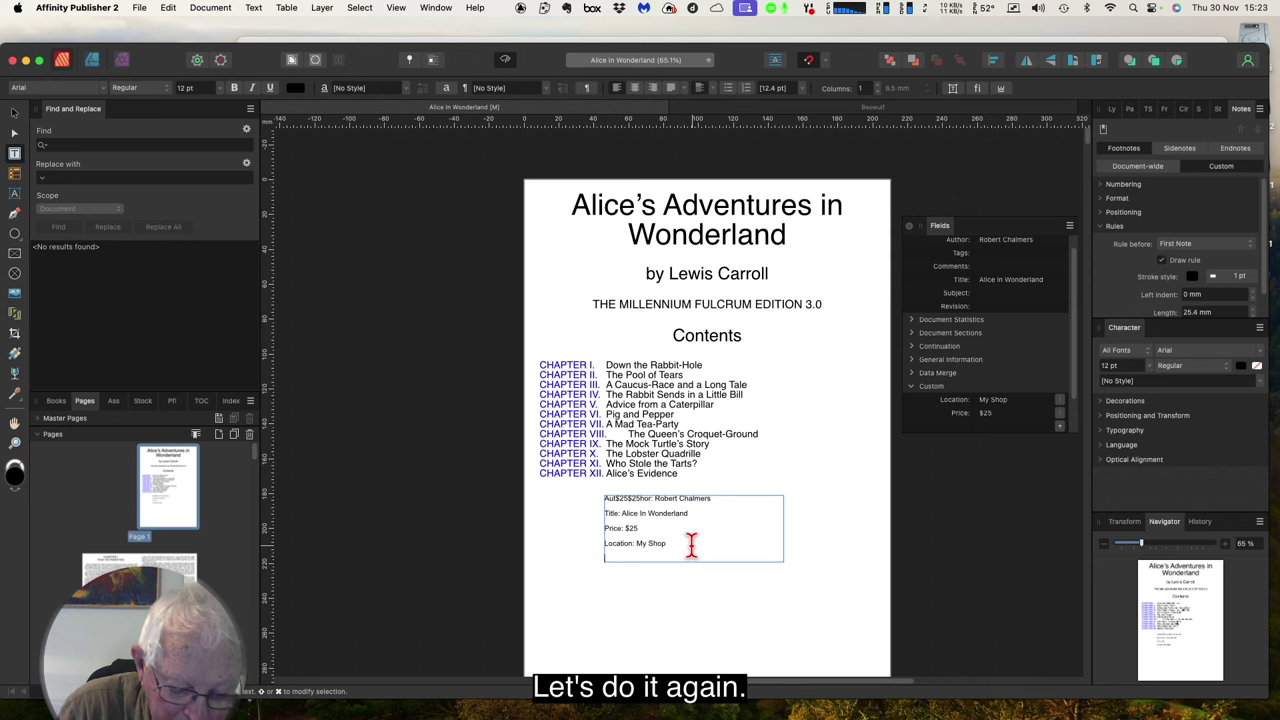
{"action": "type", "text": "Price: $25"}
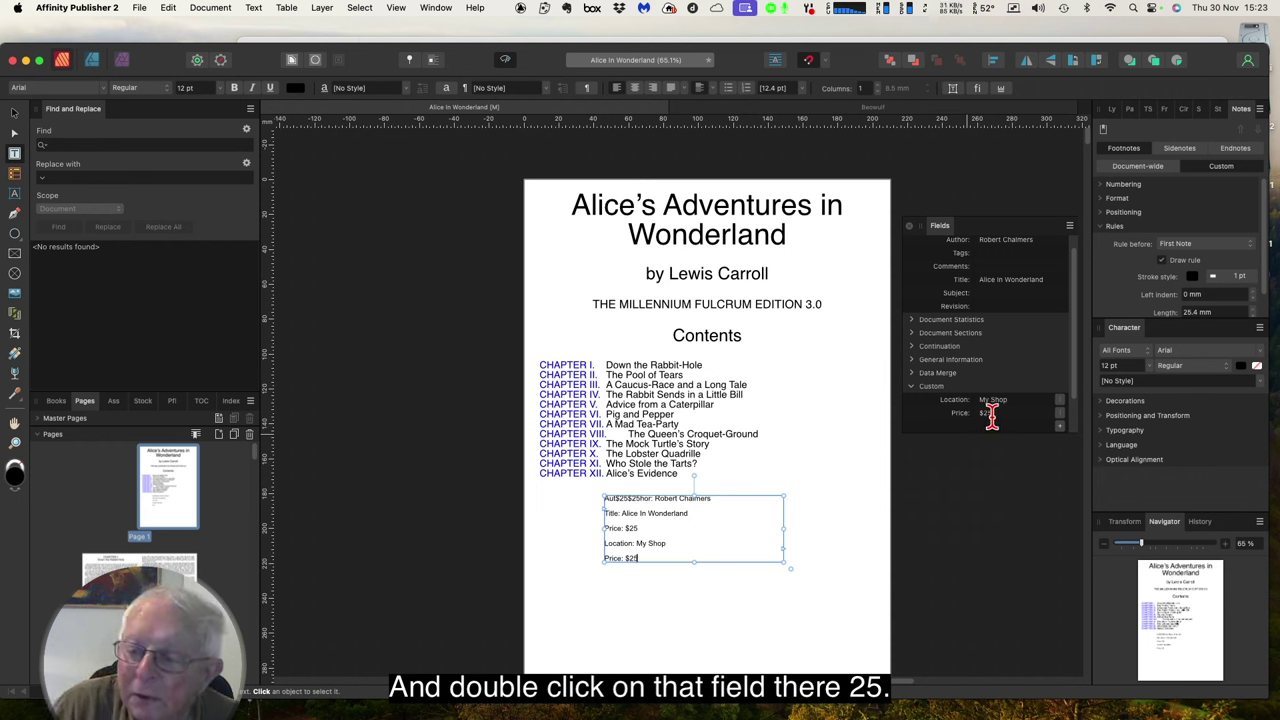
- Change the custom Price field to $12.50, then bring up the cross-reference Word notes
{"action": "double_click", "coordinate": [993, 413]}
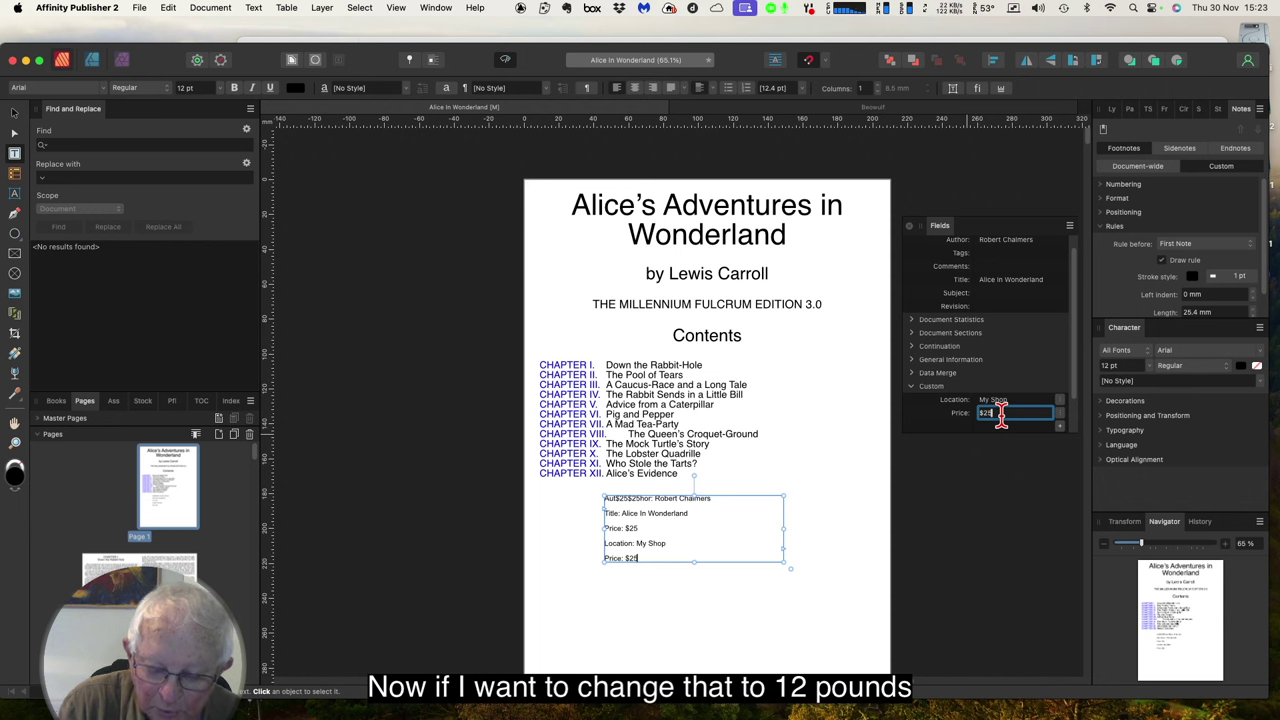
{"action": "type", "text": "£"}
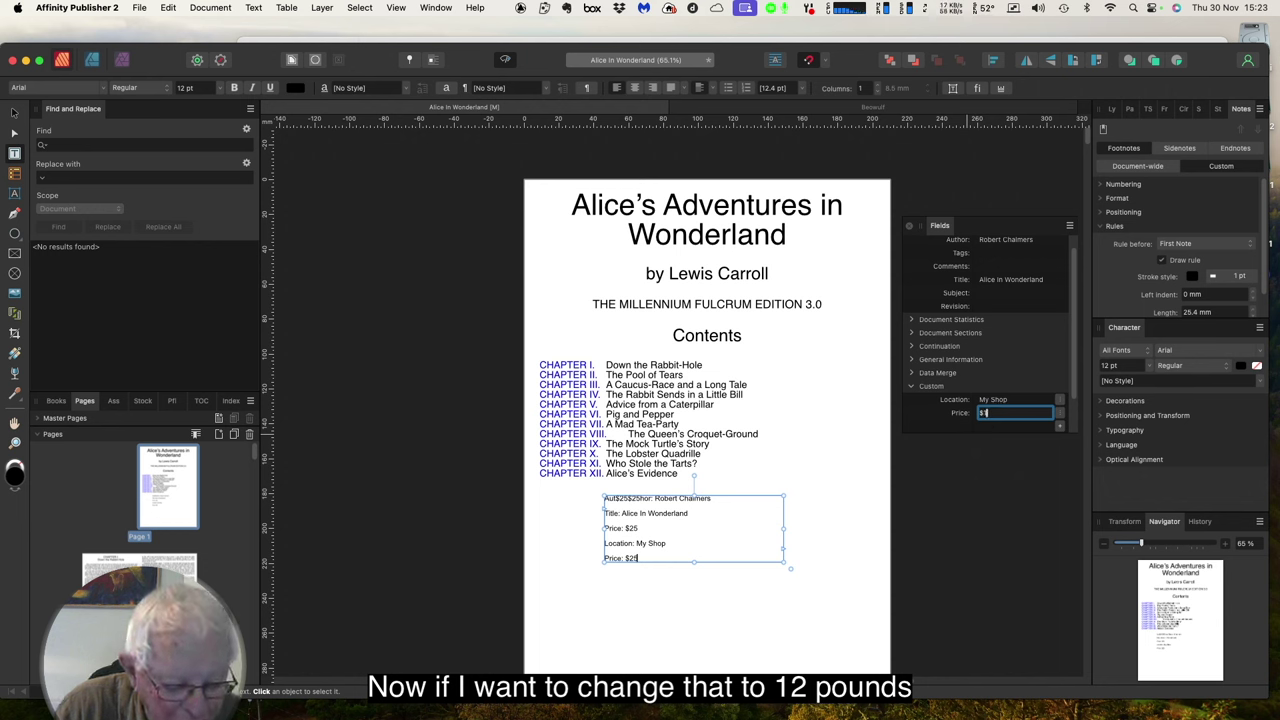
{"action": "type", "text": "12.50"}
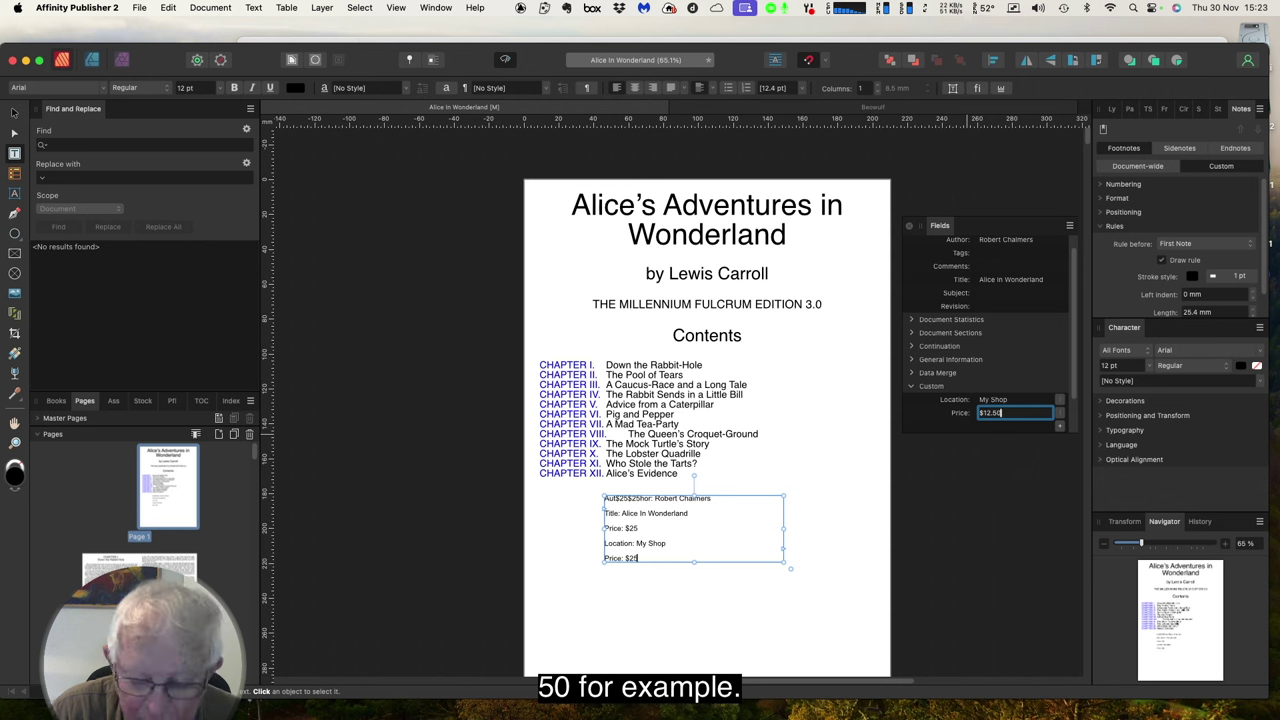
{"action": "key", "text": "Return"}
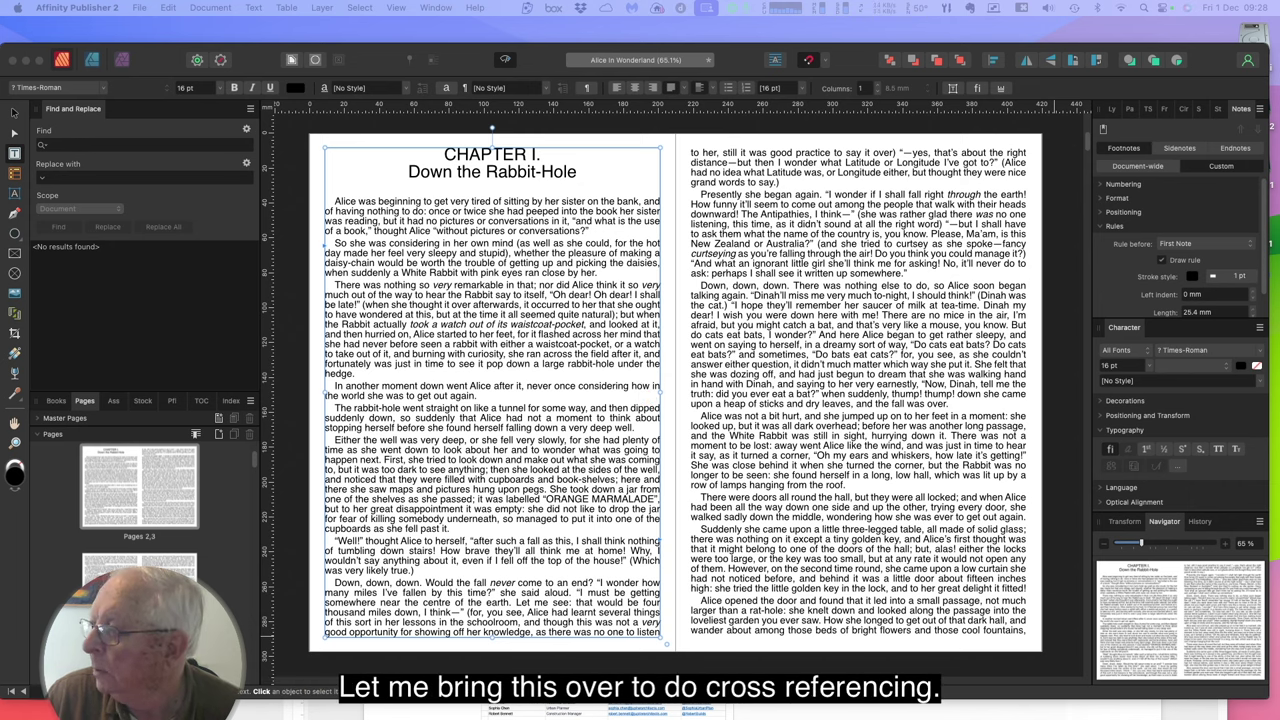
{"action": "left_click_drag", "start_coordinate": [1279, 112], "coordinate": [894, 43]}
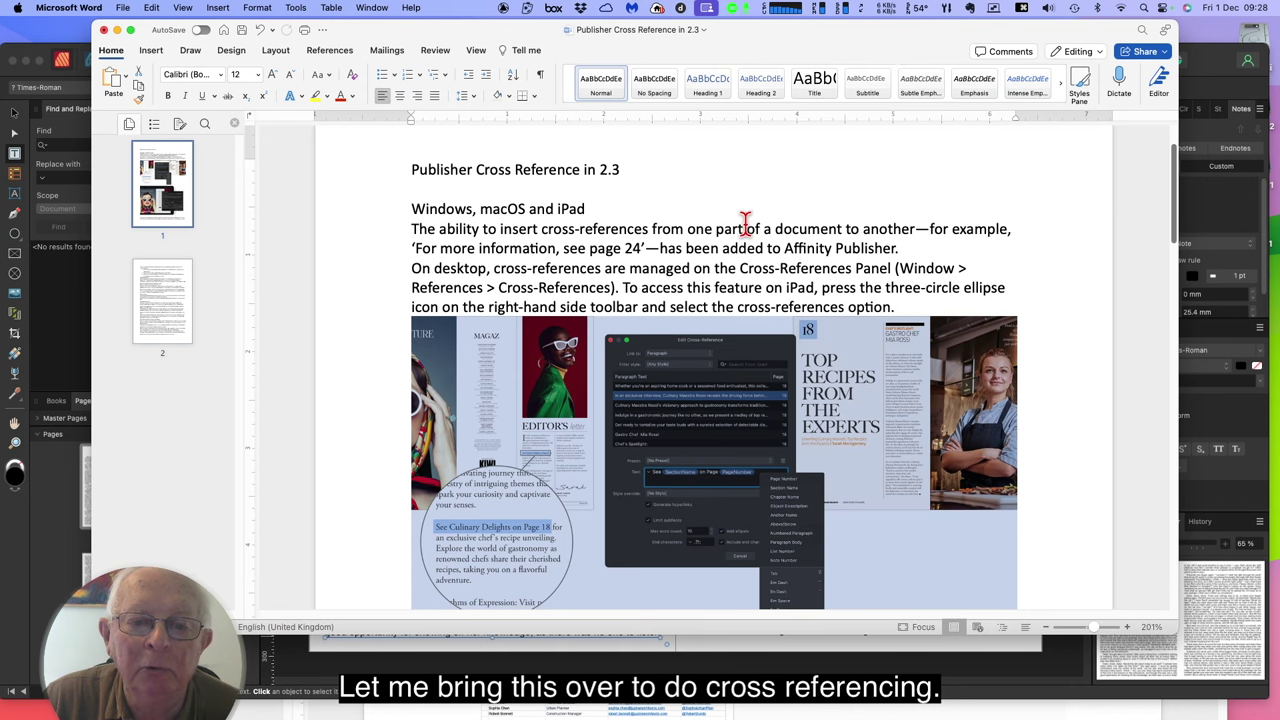
- Scroll through the 'Publisher Cross Reference in 2.3' notes in Word
{"action": "scroll", "coordinate": [751, 223], "scroll_direction": "down", "scroll_amount": 1}
{"action": "scroll", "coordinate": [766, 232], "scroll_direction": "down", "scroll_amount": 1}
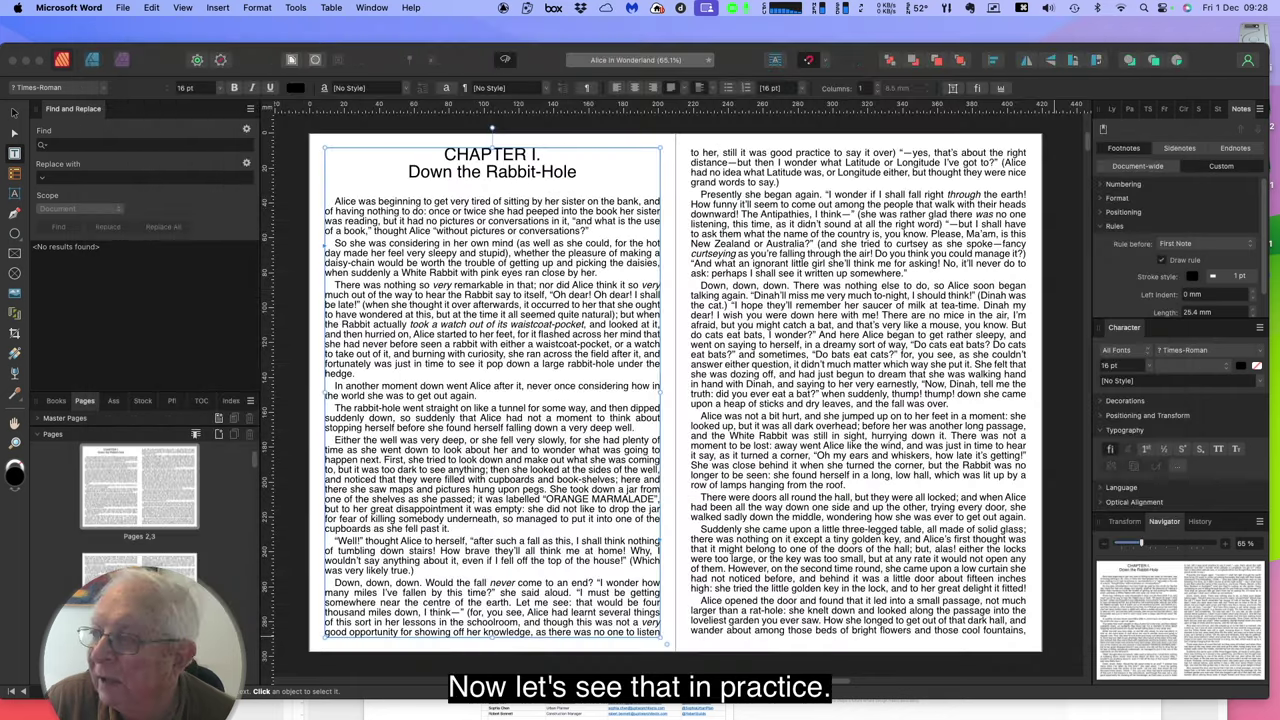
- Type 'See' after 'hedge.' in Chapter I and open the Insert Cross-Reference dialog
{"action": "left_click", "coordinate": [487, 378]}
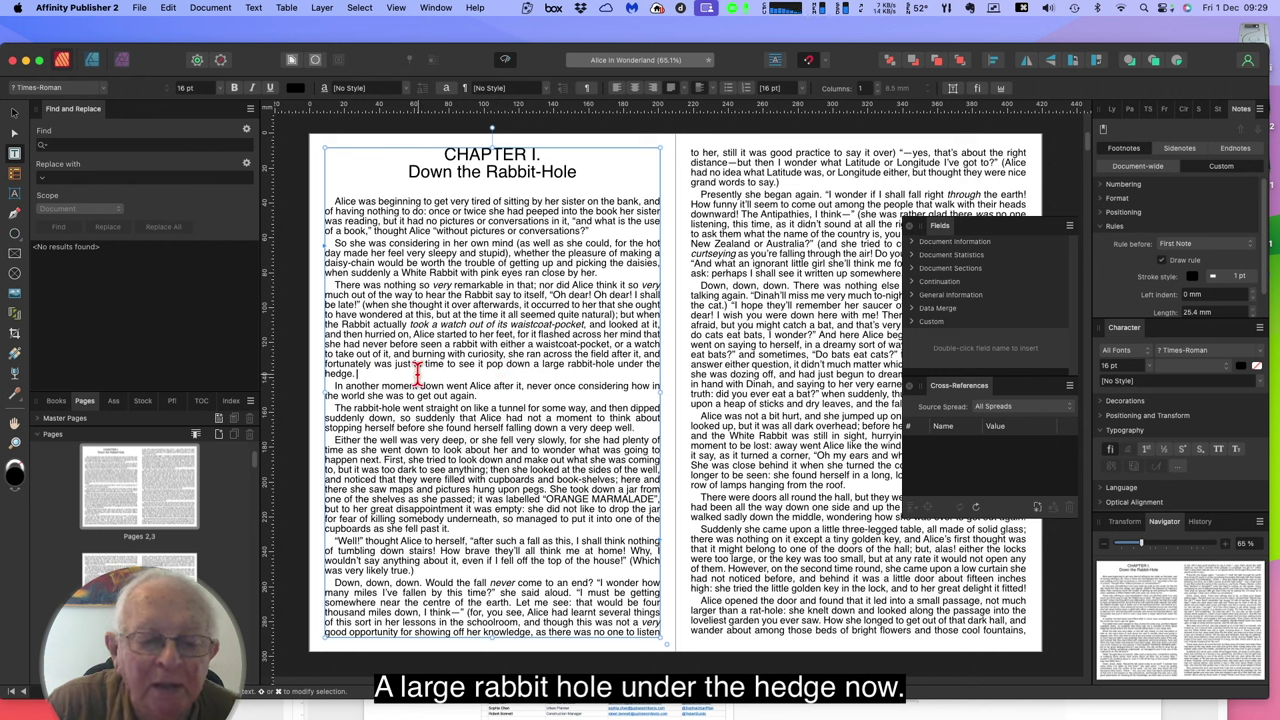
{"action": "type", "text": "See"}
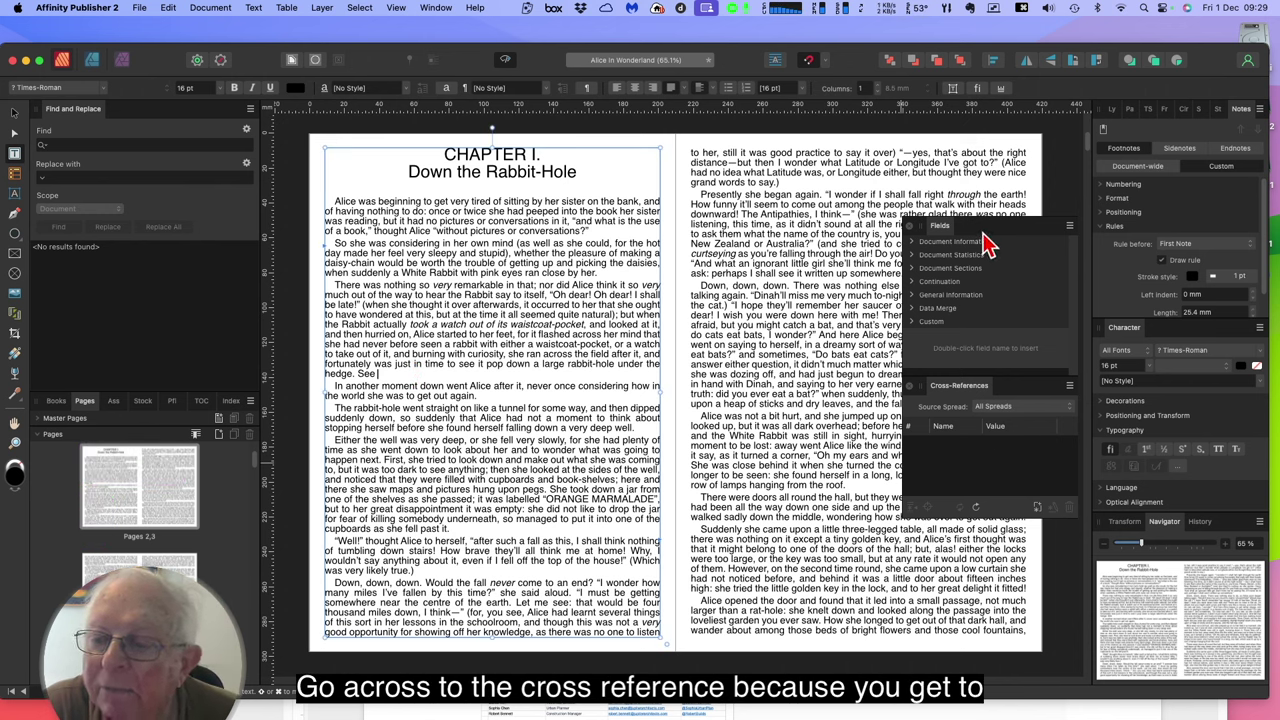
{"action": "left_click", "coordinate": [436, 9]}
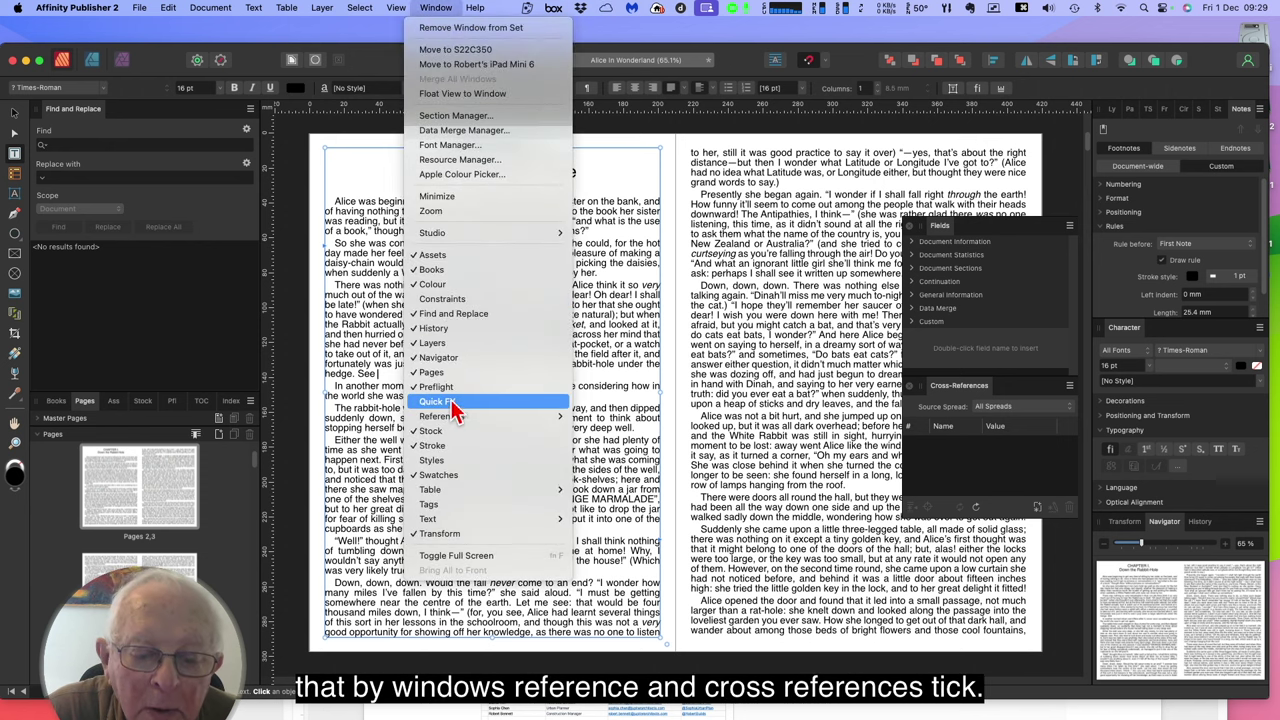
{"action": "mouse_move", "coordinate": [445, 416]}
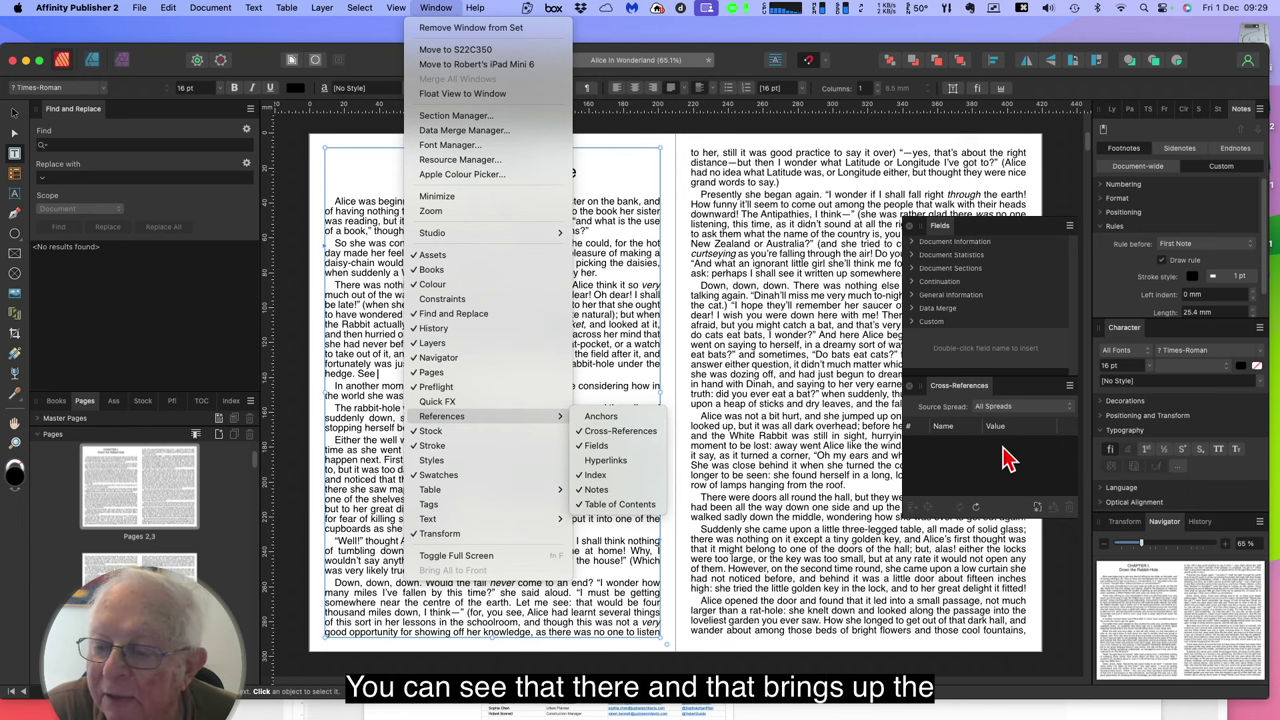
{"action": "left_click", "coordinate": [995, 228]}
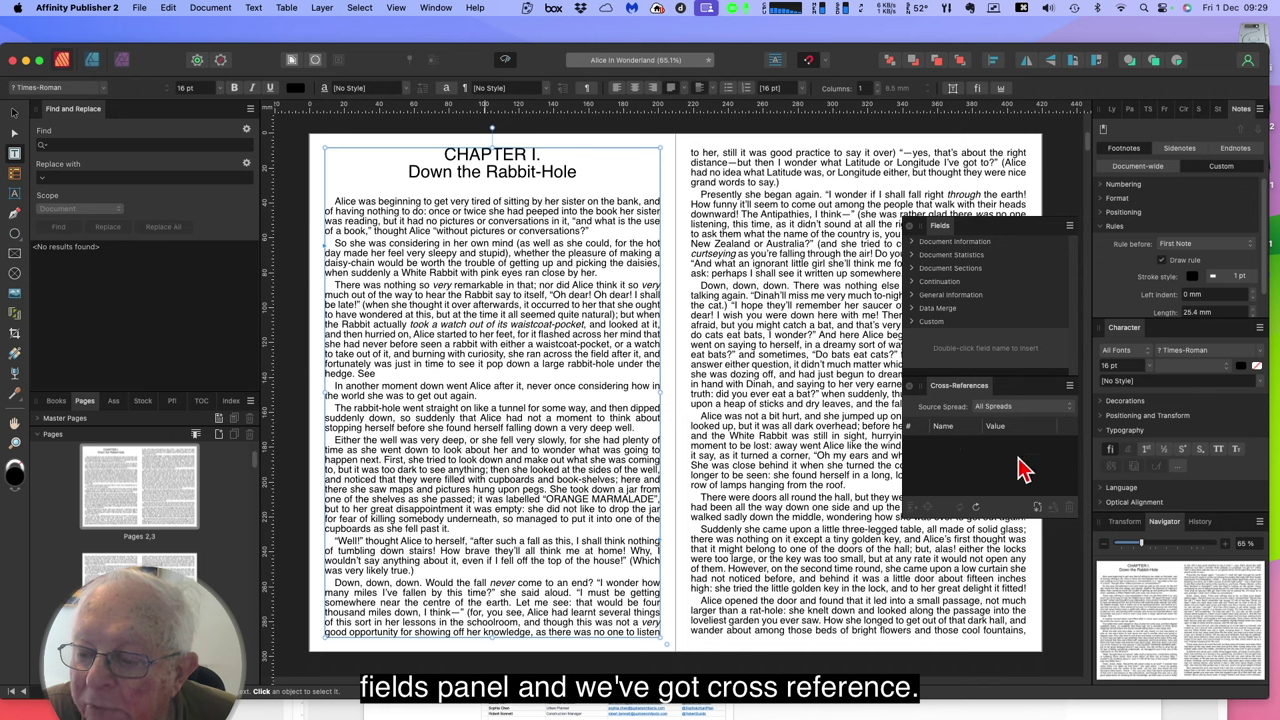
{"action": "left_click", "coordinate": [1038, 508]}
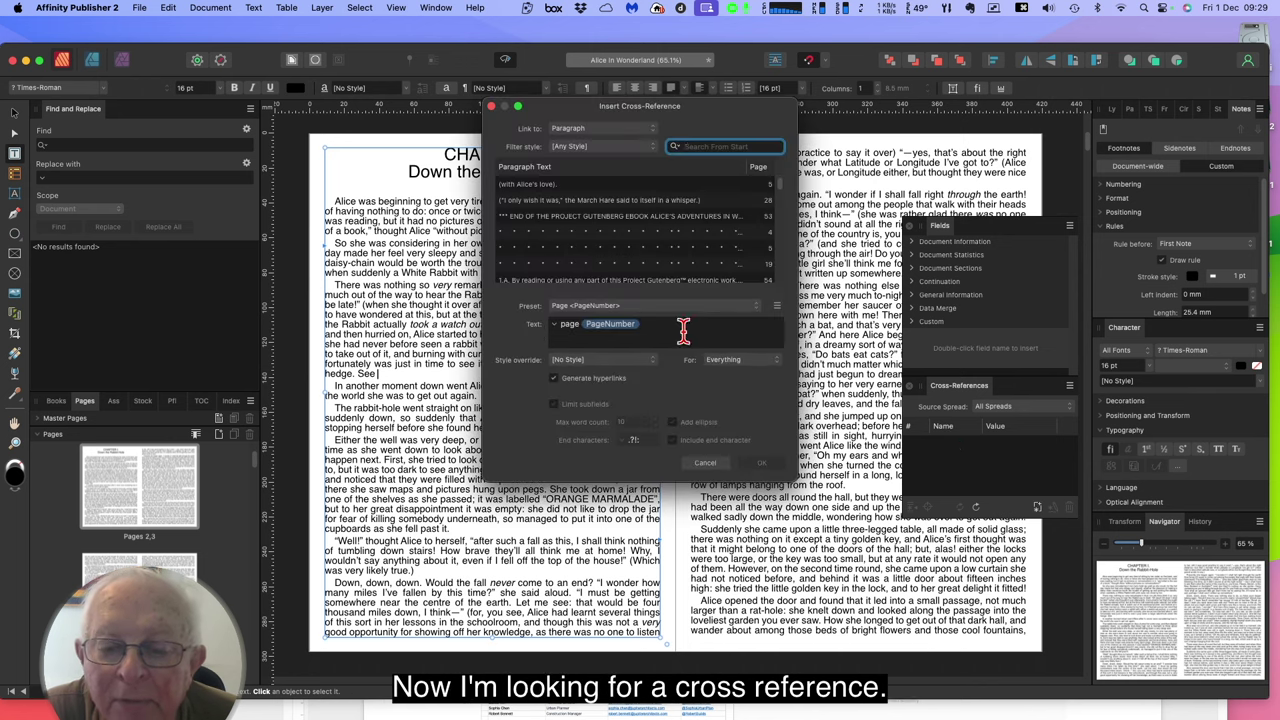
- Insert a page 28 cross-reference to the March Hare paragraph, then type 'See again' after 'fell past it.'
{"action": "left_click", "coordinate": [676, 201]}
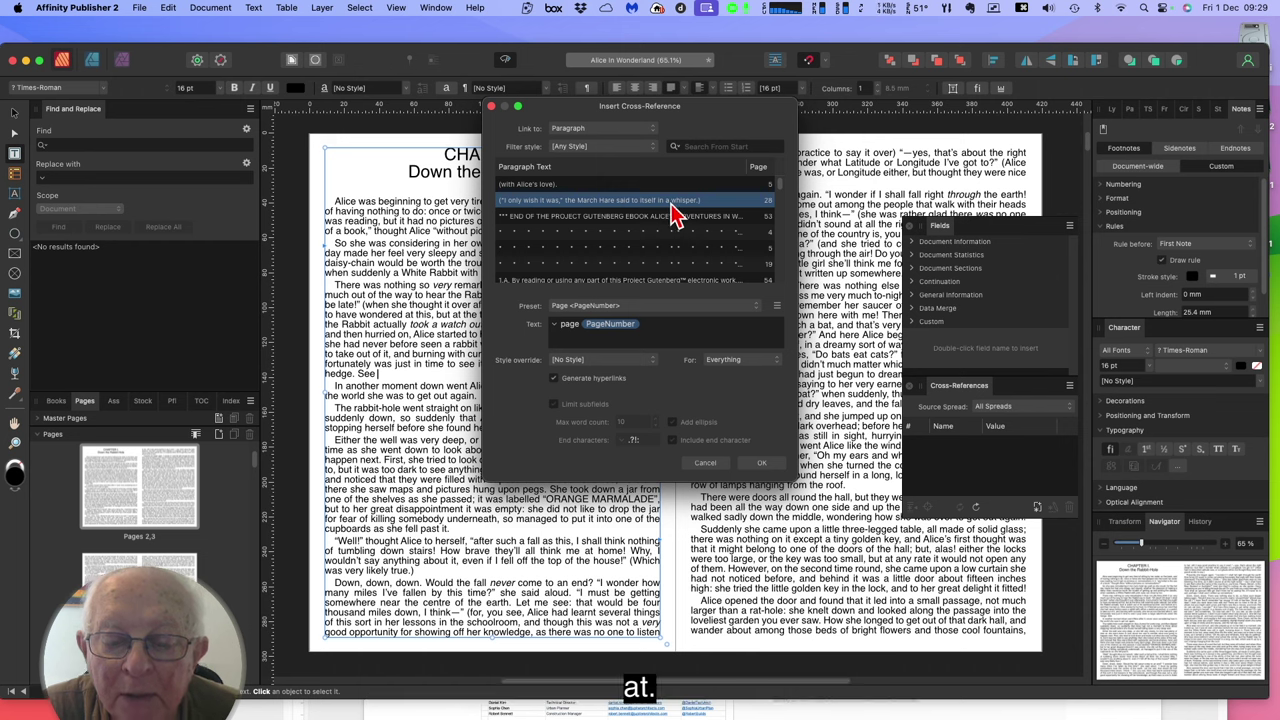
{"action": "double_click", "coordinate": [676, 210]}
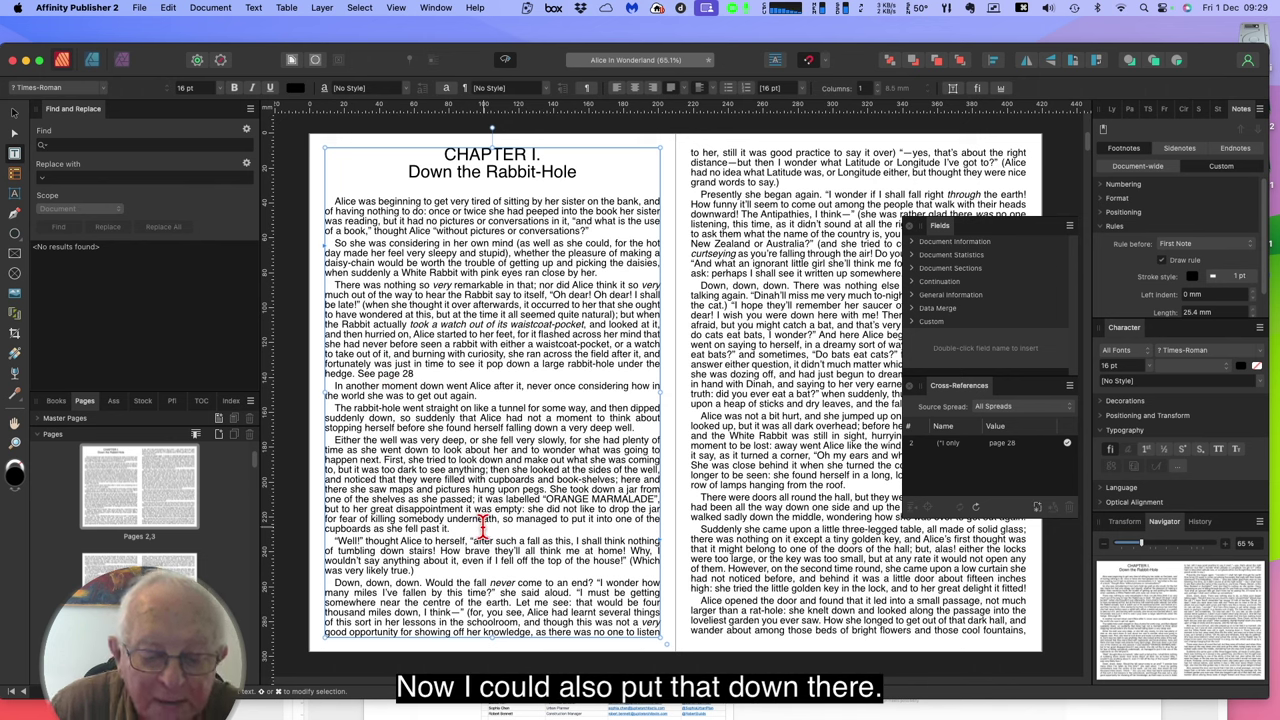
{"action": "type", "text": "See"}
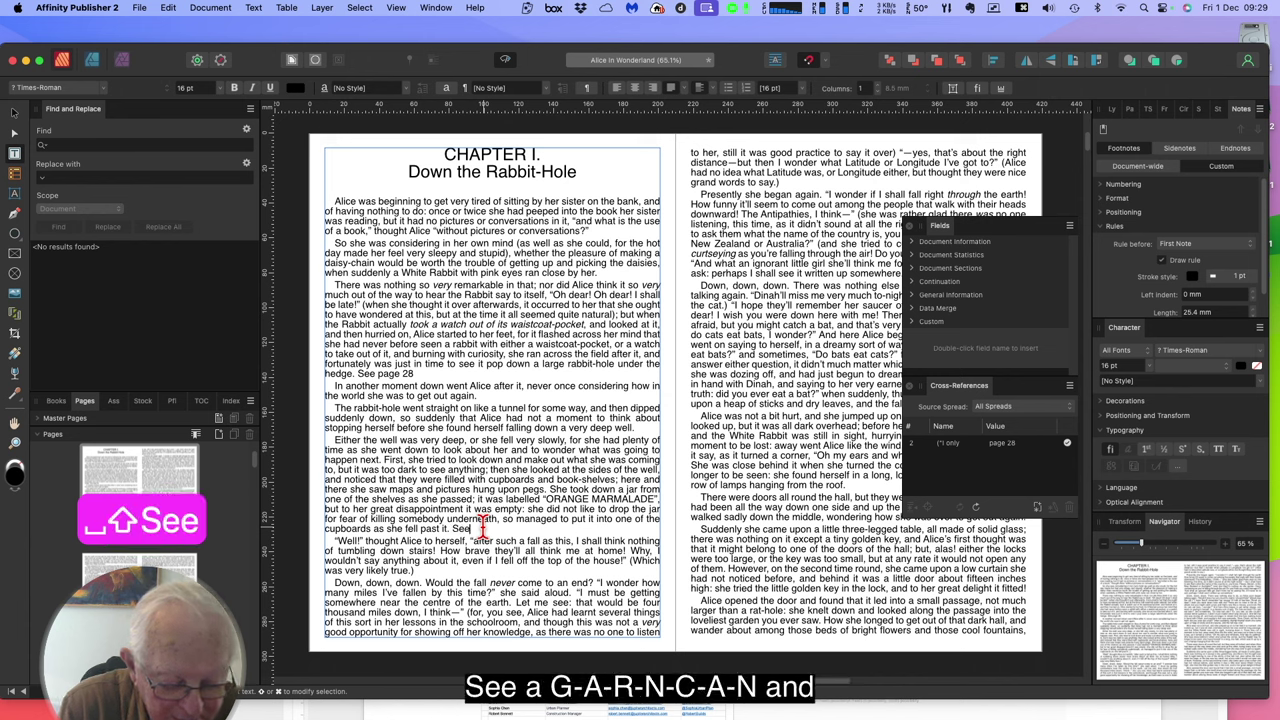
{"action": "type", "text": " again"}
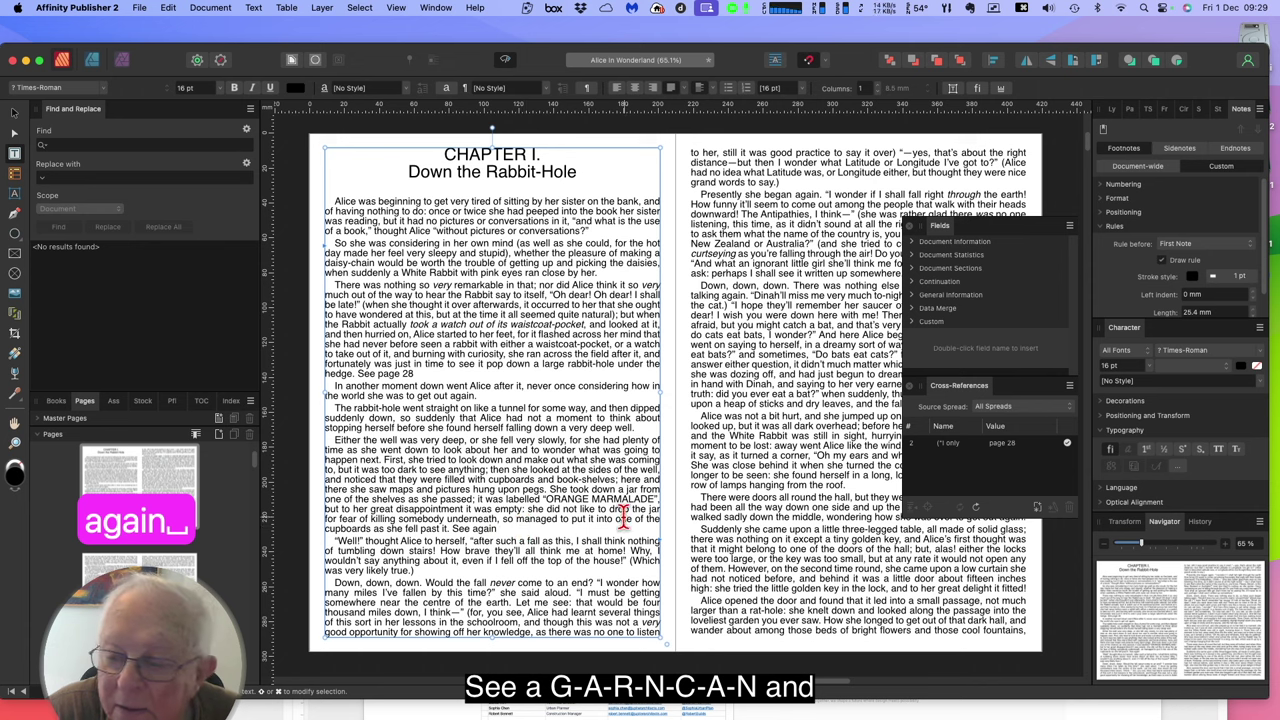
- Insert a second page 28 cross-reference to the March Hare paragraph after 'See again'
{"action": "double_click", "coordinate": [1013, 447]}
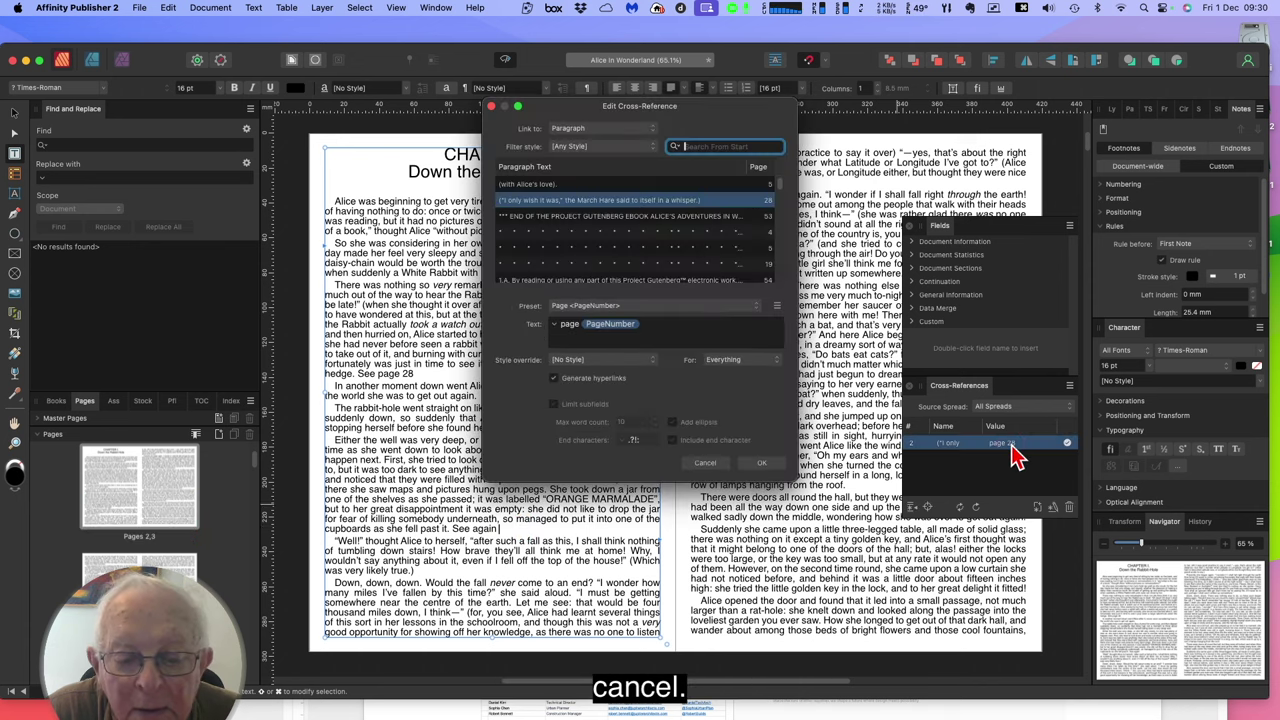
{"action": "left_click", "coordinate": [708, 463]}
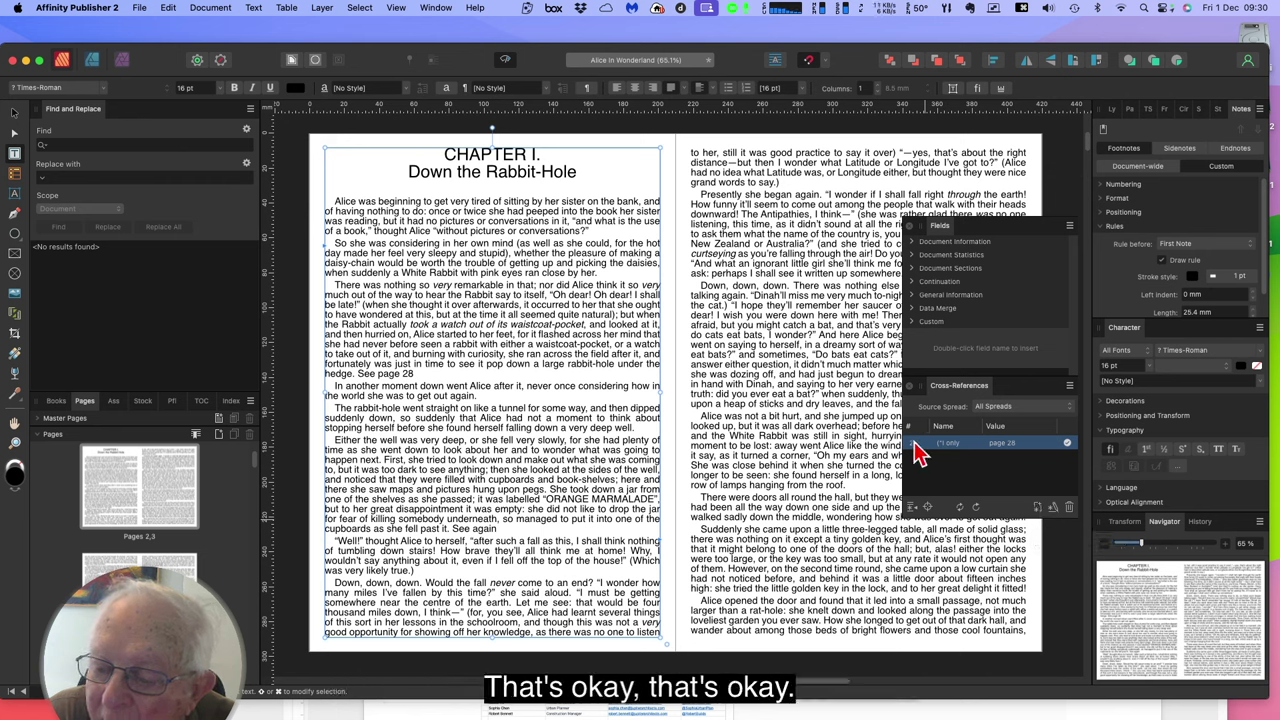
{"action": "left_click", "coordinate": [1038, 509]}
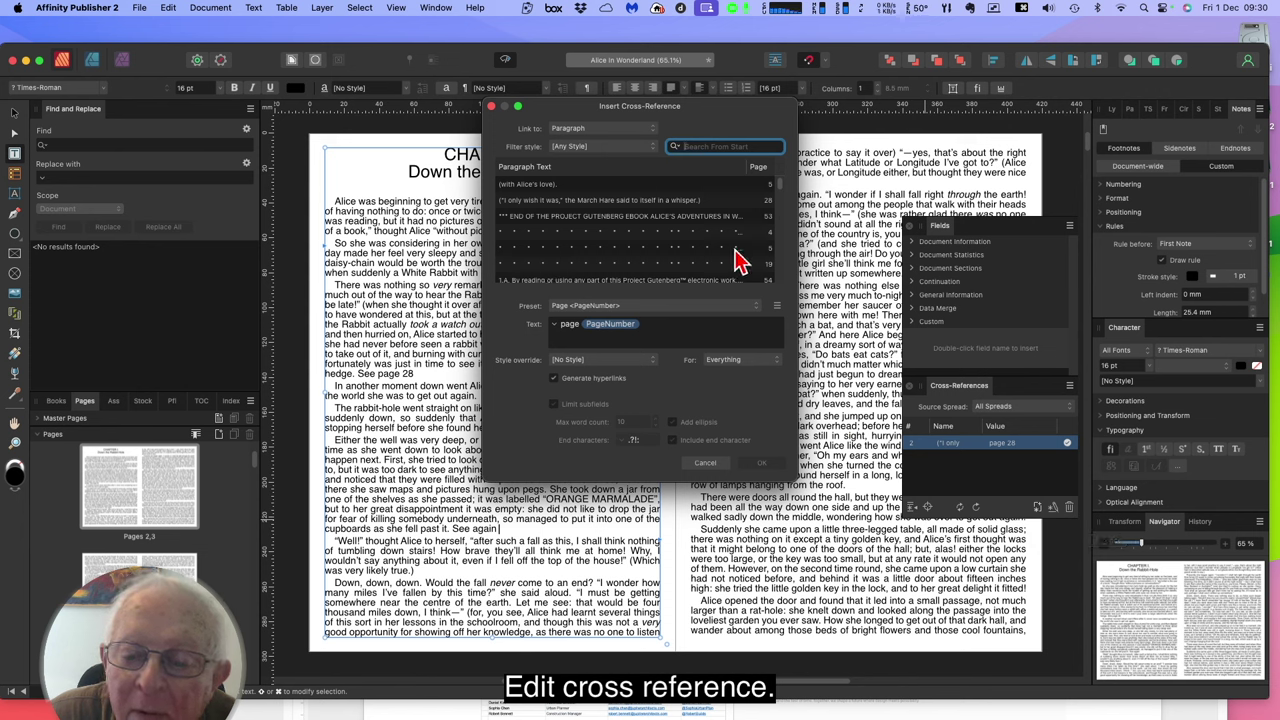
{"action": "left_click", "coordinate": [768, 201]}
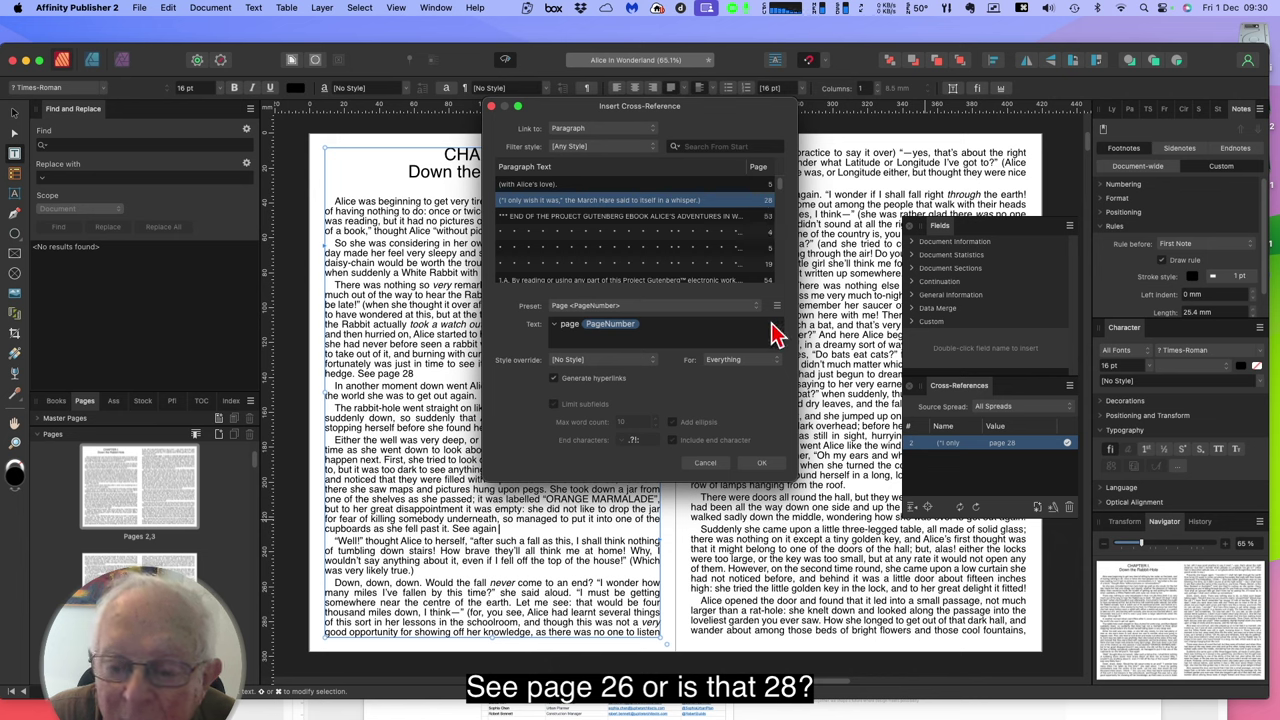
{"action": "left_click", "coordinate": [760, 466]}
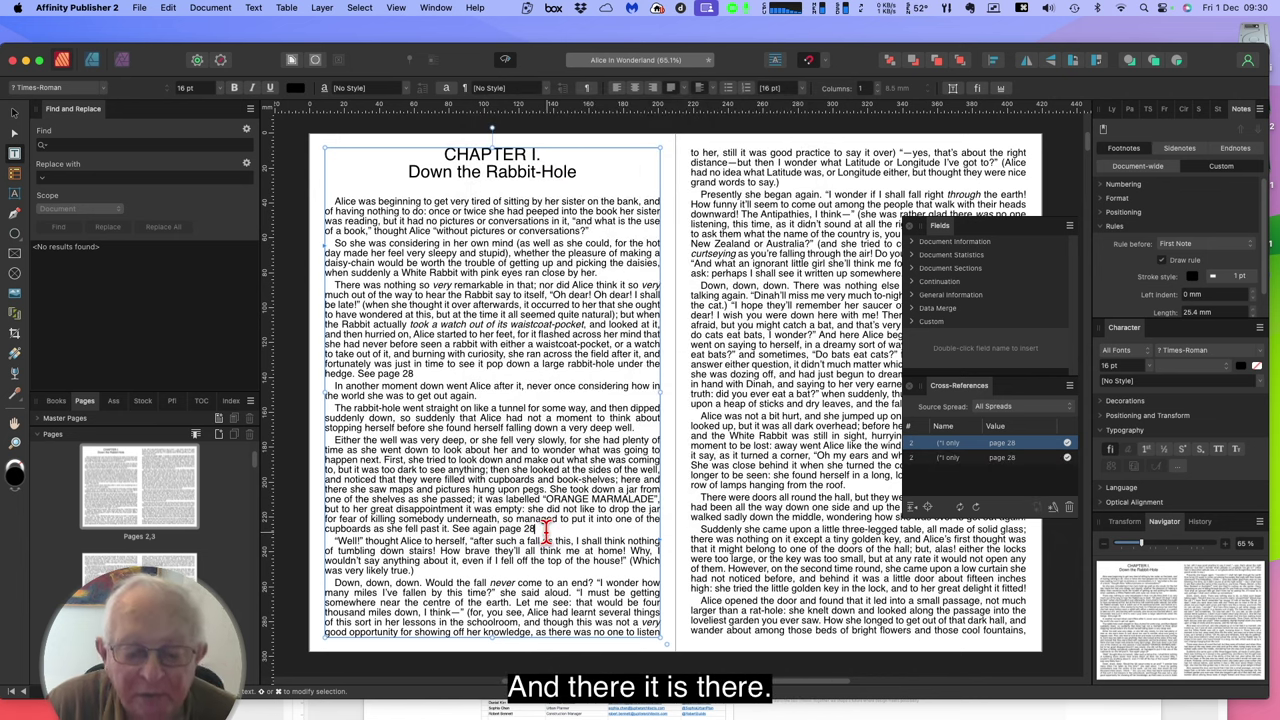
{"action": "left_click_drag", "start_coordinate": [540, 530], "coordinate": [464, 528]}
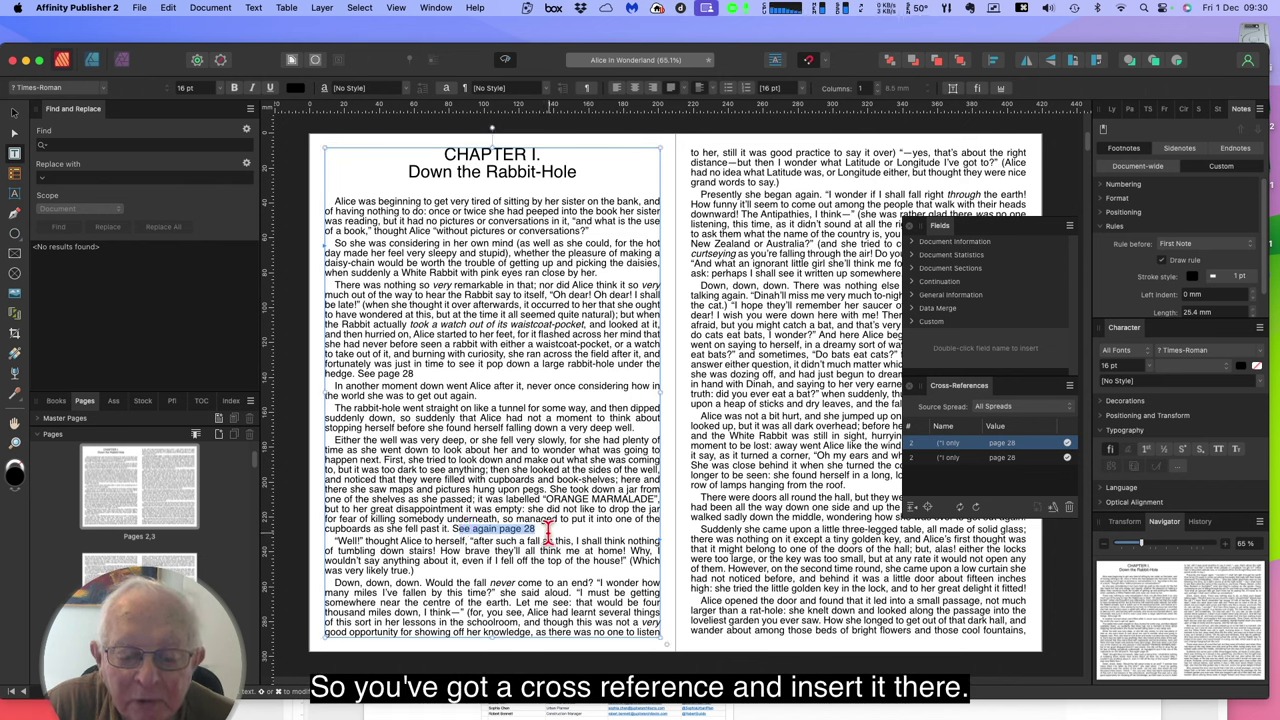
{"action": "left_click", "coordinate": [515, 528]}
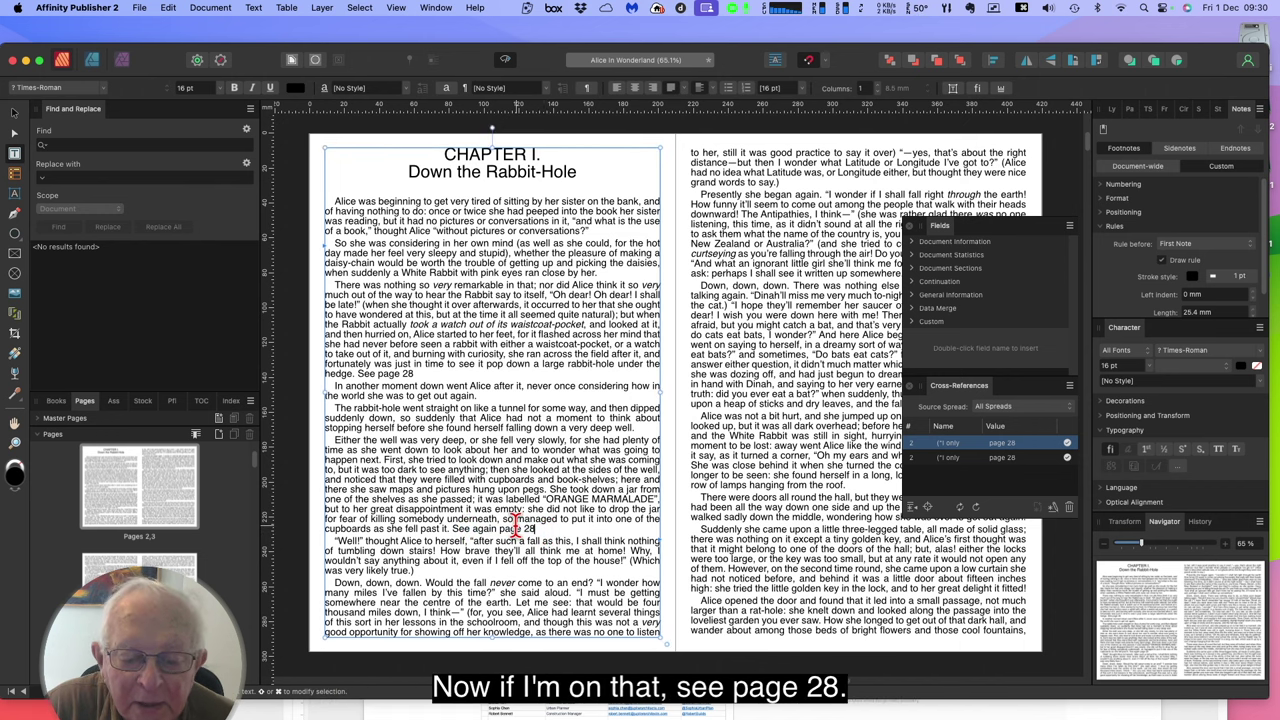
- Jump to the page 28 target, then locate the second cross-reference with the panel's Go To
{"action": "double_click", "coordinate": [523, 527]}
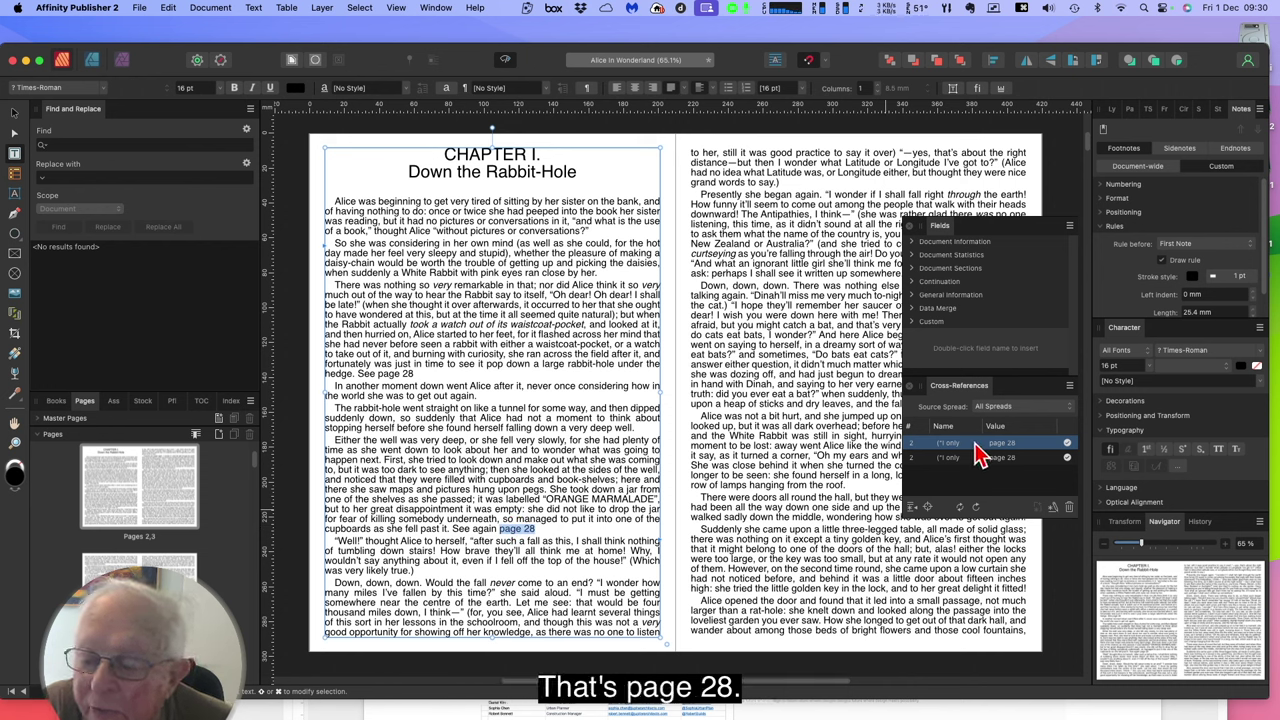
{"action": "left_click", "coordinate": [929, 512]}
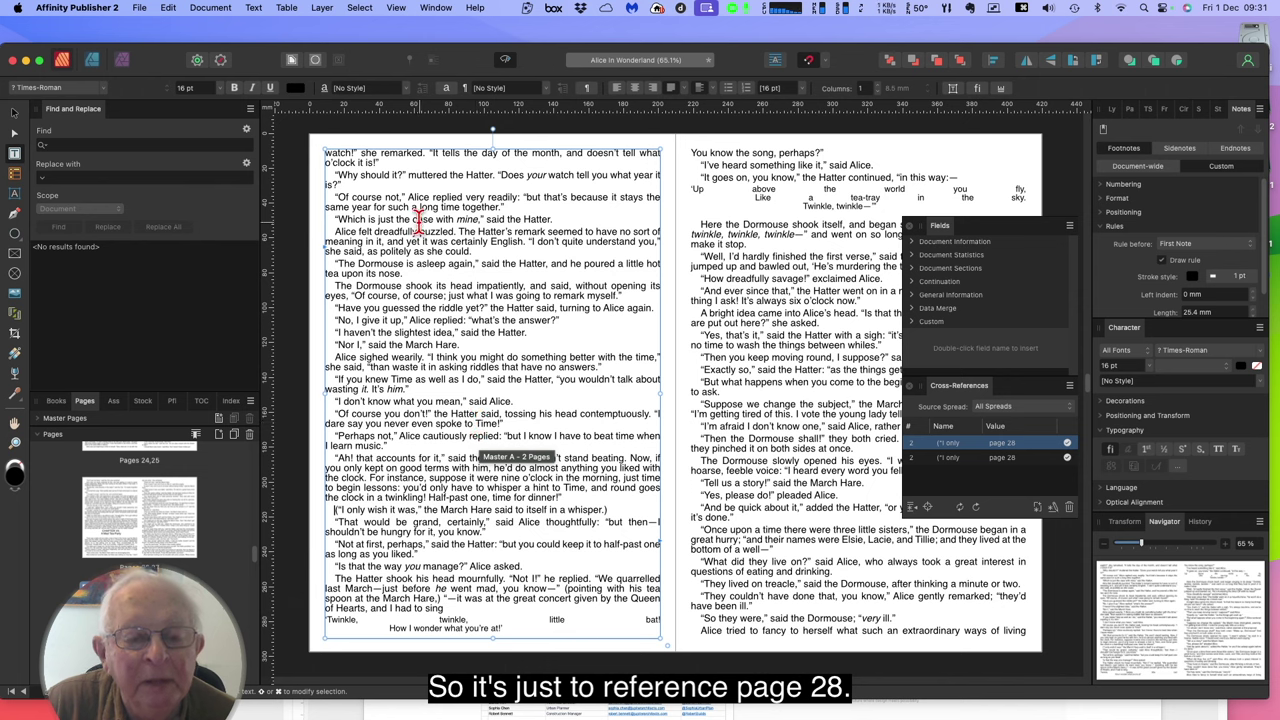
{"action": "left_click_drag", "start_coordinate": [368, 197], "coordinate": [523, 537]}
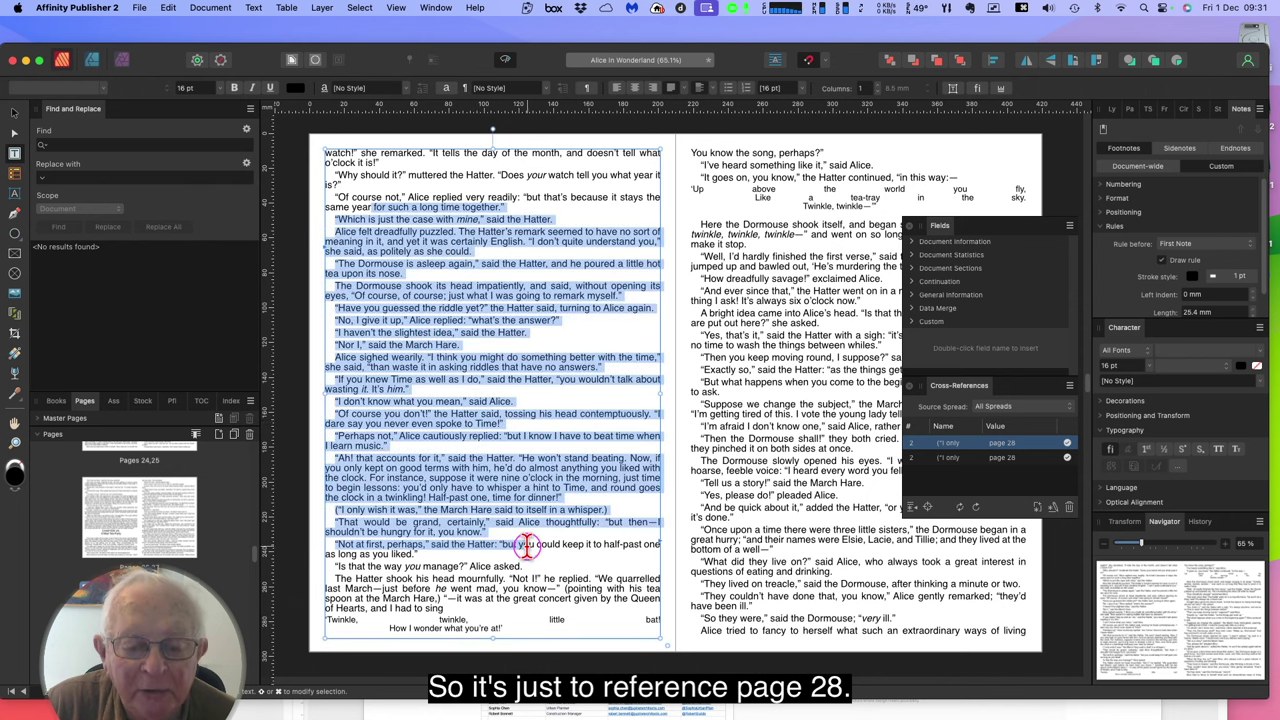
{"action": "left_click", "coordinate": [551, 443]}
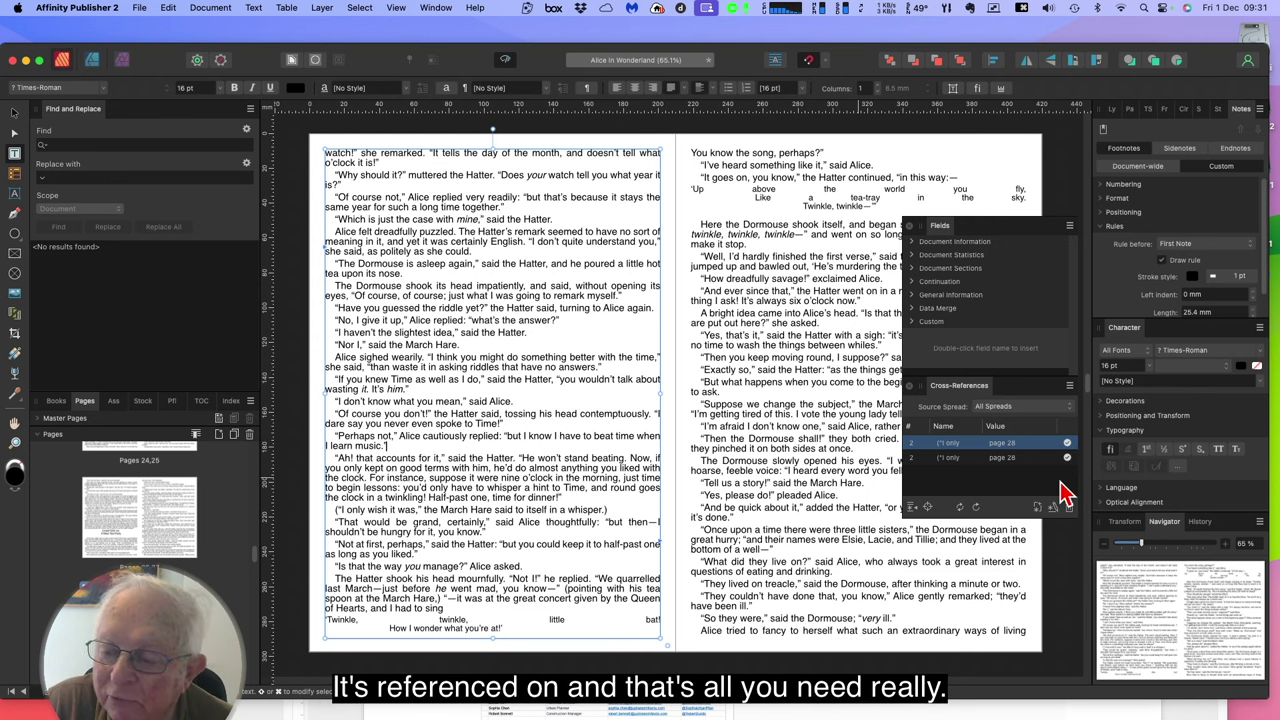
{"action": "left_click", "coordinate": [1004, 459]}
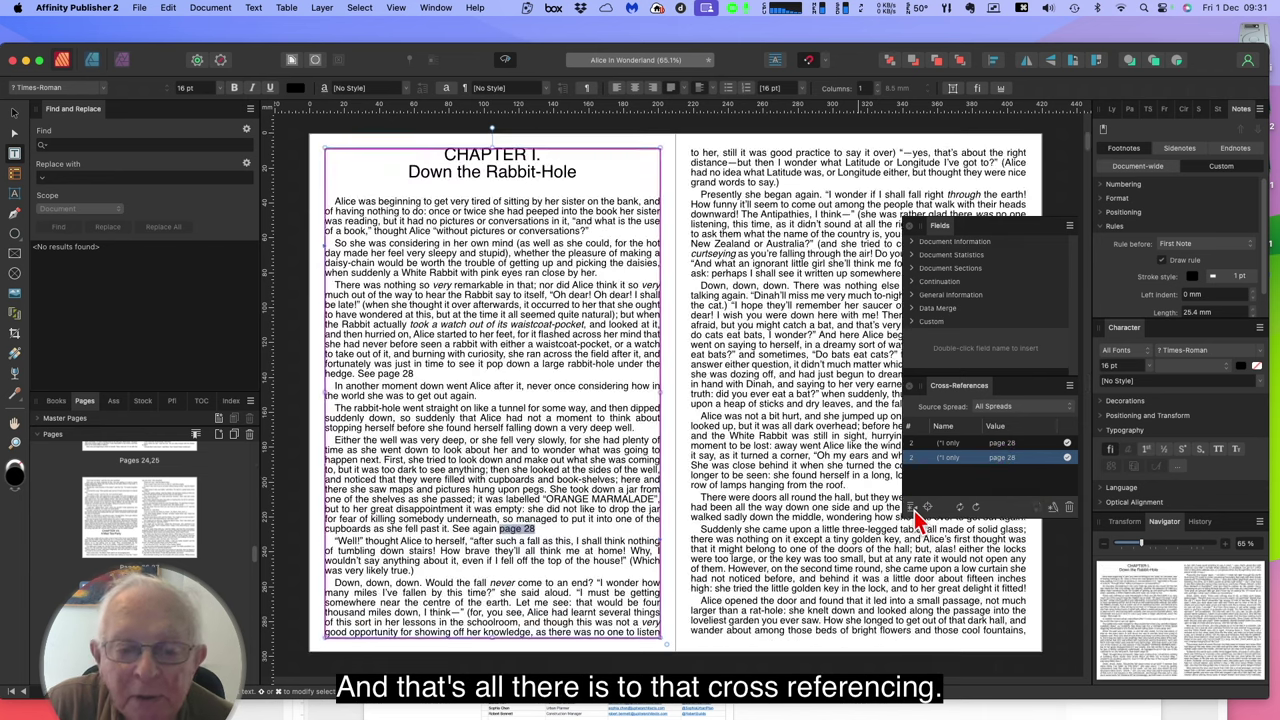
{"action": "left_click", "coordinate": [914, 508]}
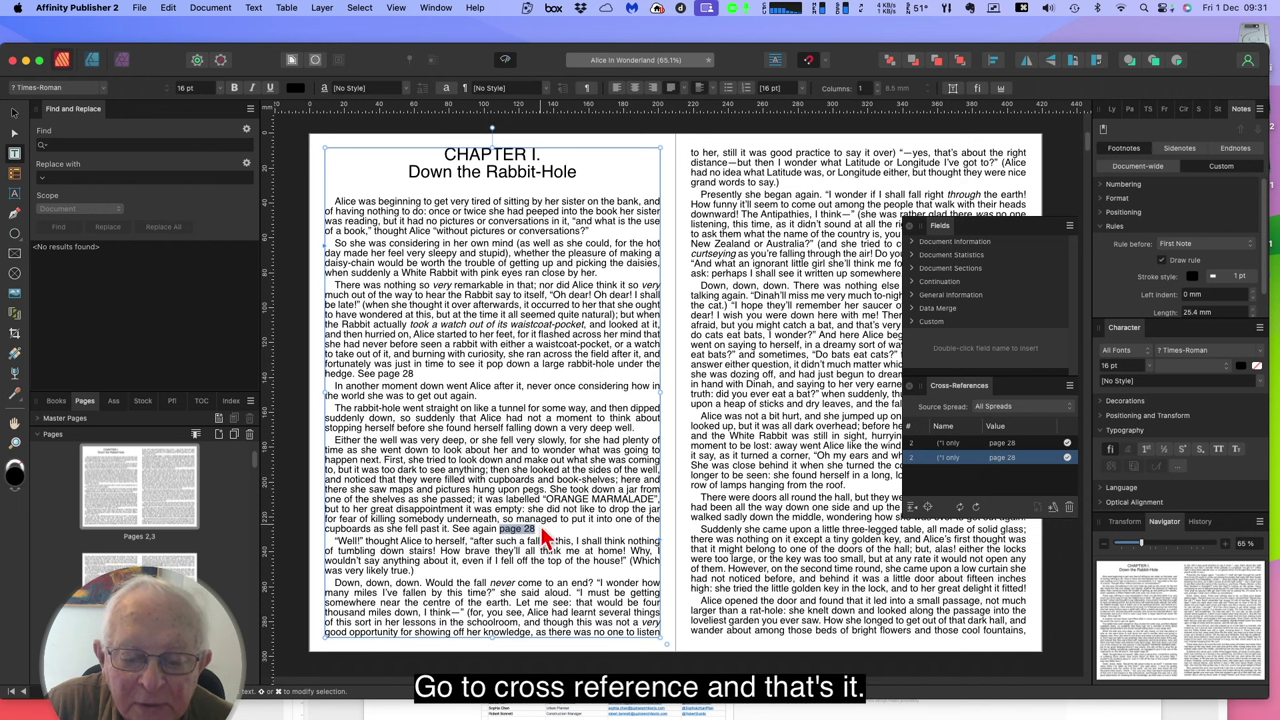
- Set the Cross-References panel's Source Spread to Pages 32,33
{"action": "left_click", "coordinate": [1018, 409]}
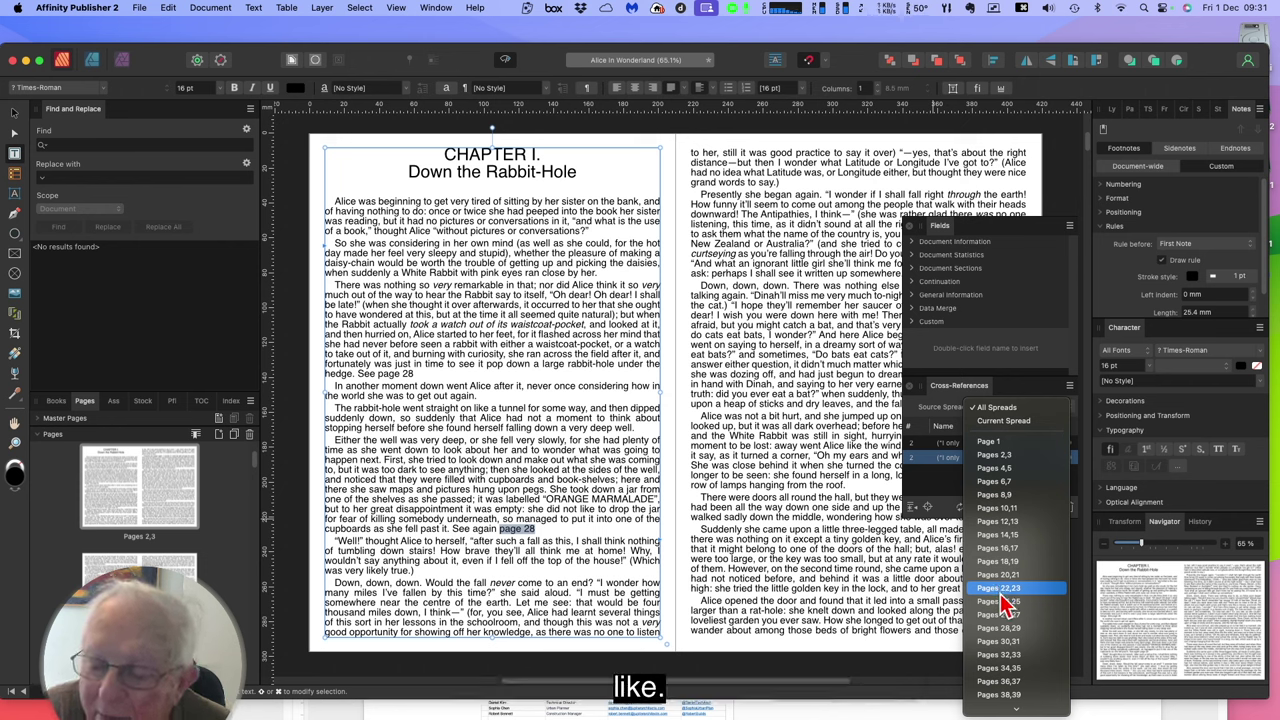
{"action": "left_click", "coordinate": [1000, 655]}
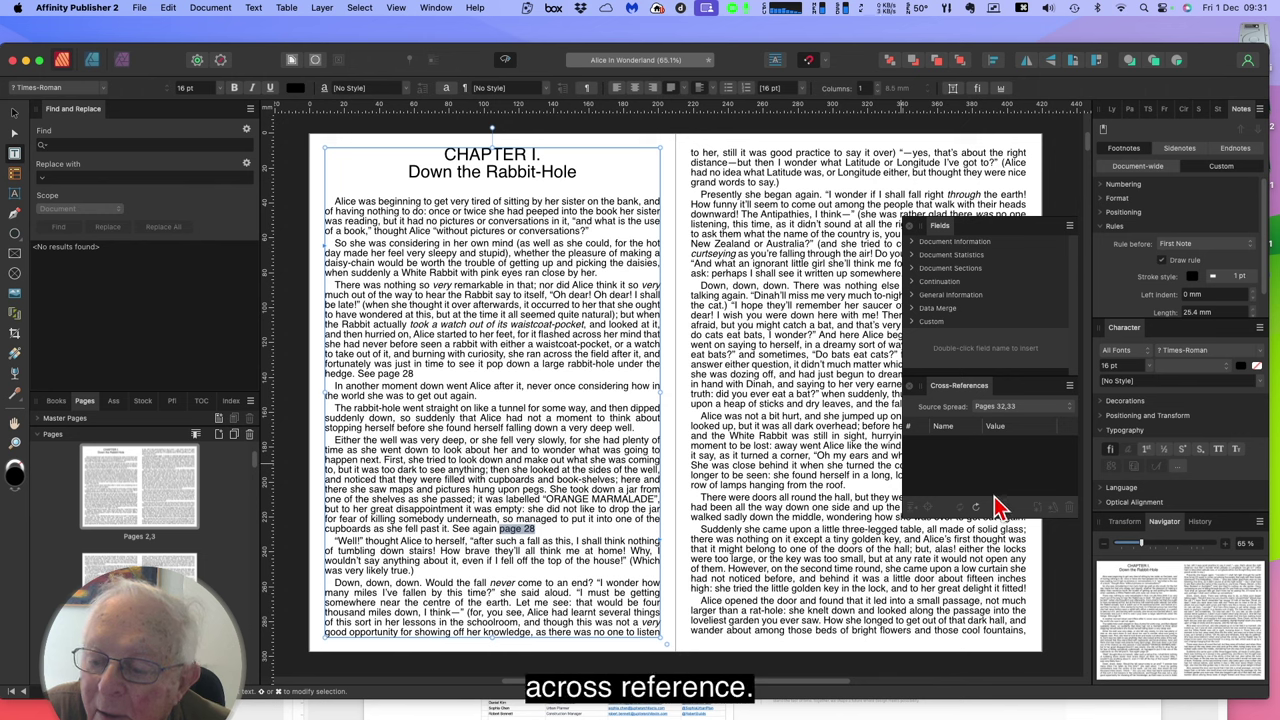
{"action": "left_click", "coordinate": [1006, 412]}
{"action": "left_click", "coordinate": [1007, 414]}
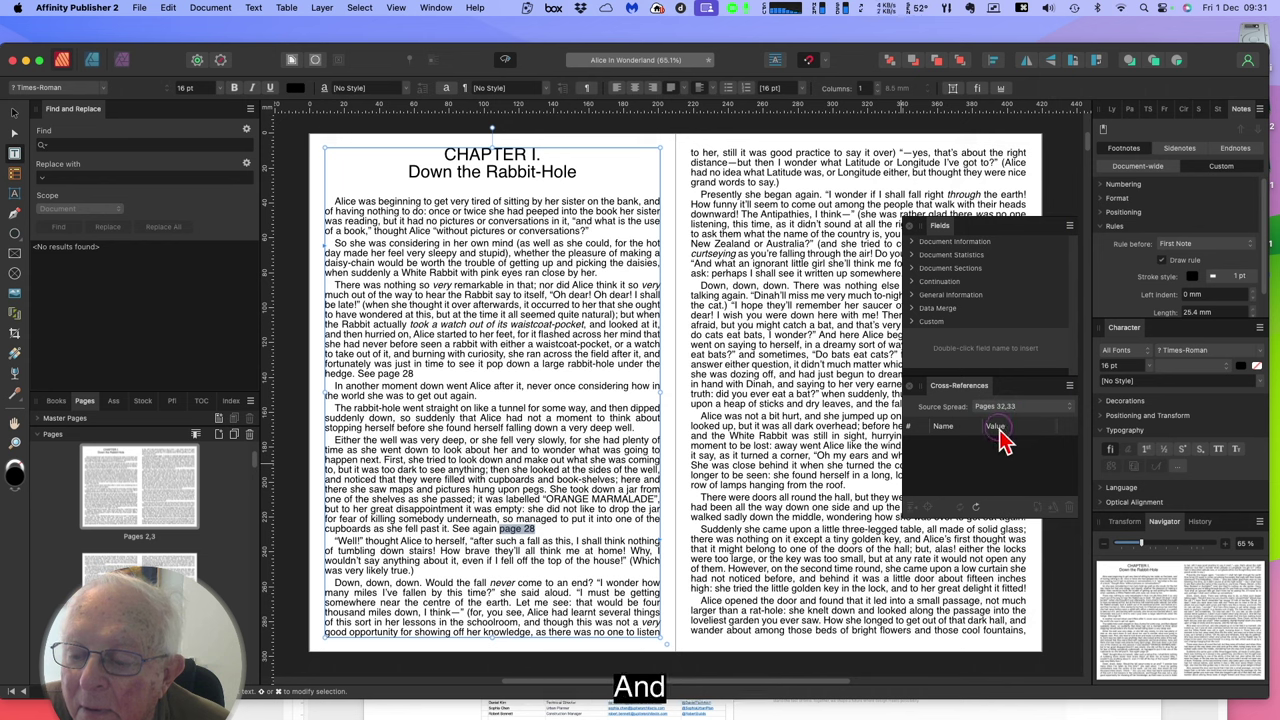
- Collapse and expand the Cross-References panel, then close it from its panel menu
{"action": "left_click", "coordinate": [969, 388]}
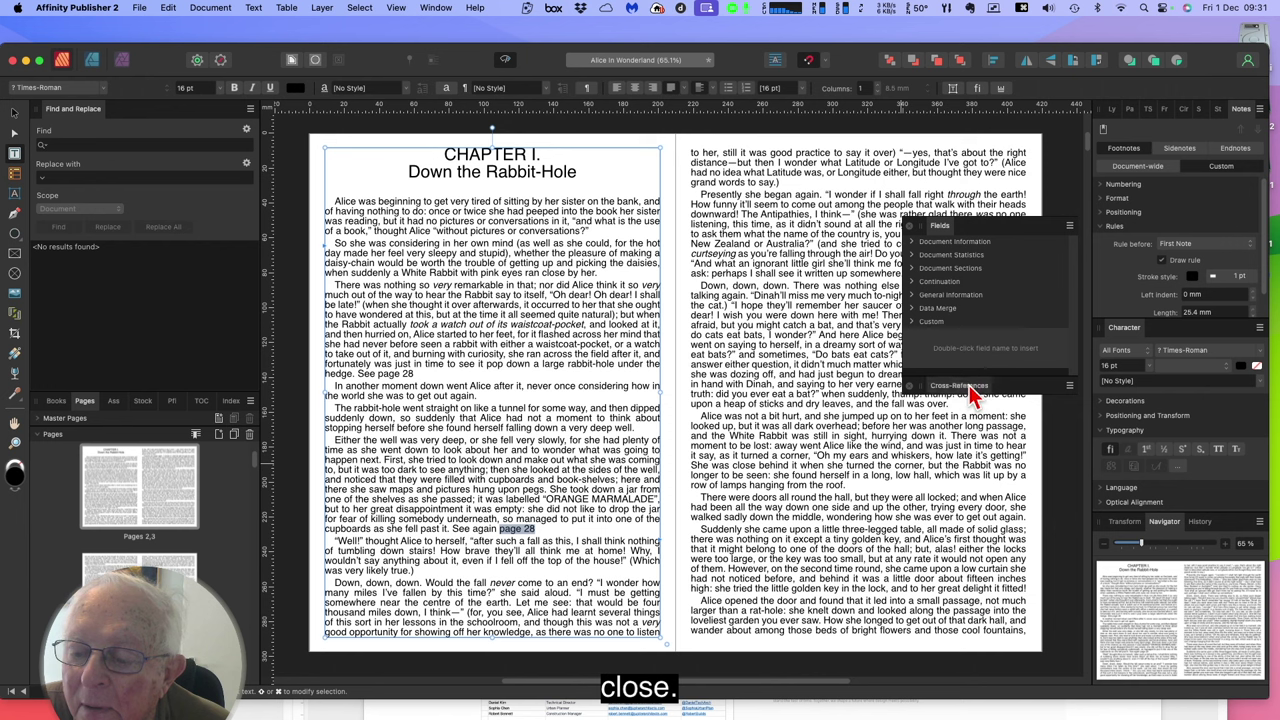
{"action": "left_click", "coordinate": [968, 388]}
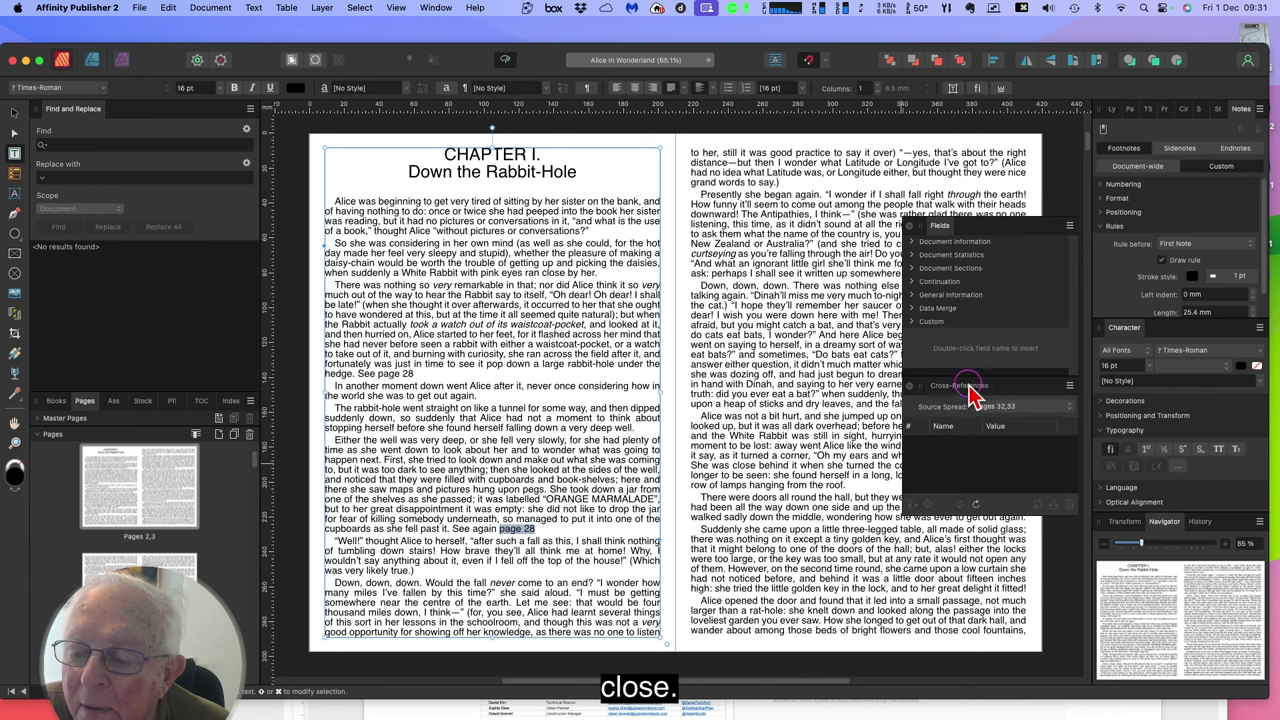
{"action": "left_click", "coordinate": [1069, 387]}
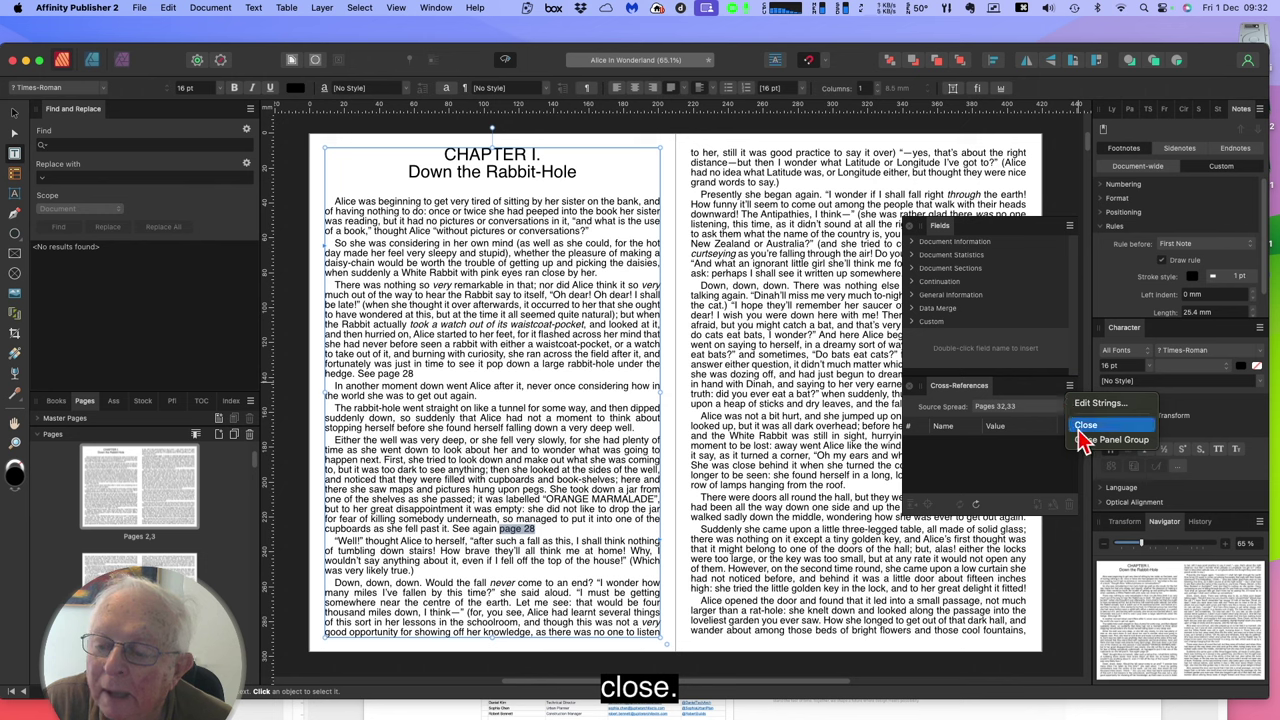
{"action": "left_click", "coordinate": [1080, 428]}
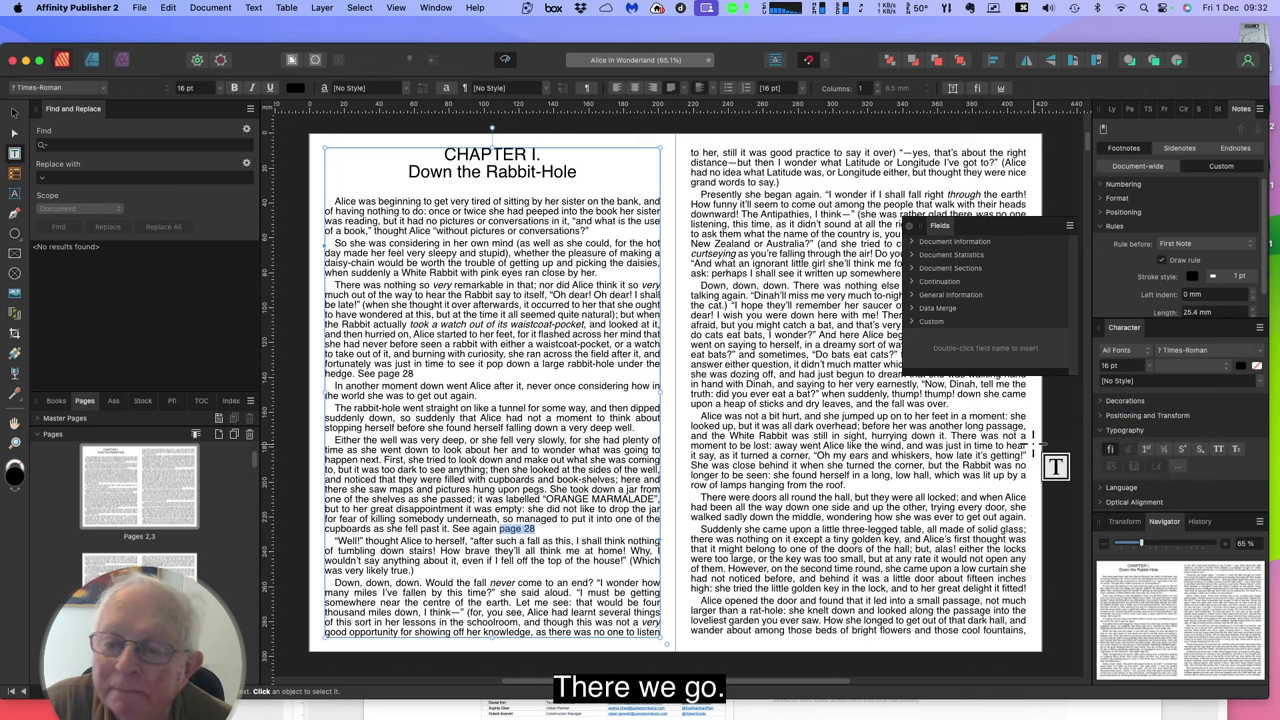
- Reopen the Cross-References panel from Window > References
{"action": "left_click", "coordinate": [436, 8]}
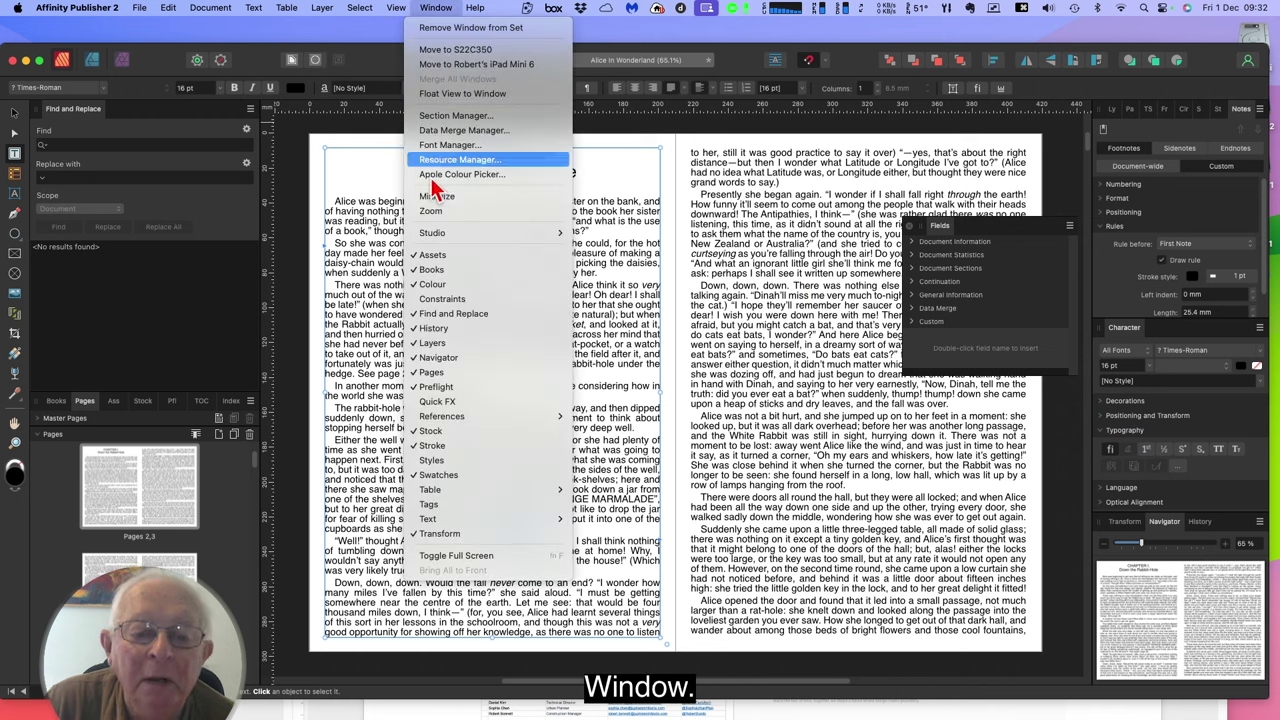
{"action": "mouse_move", "coordinate": [447, 424]}
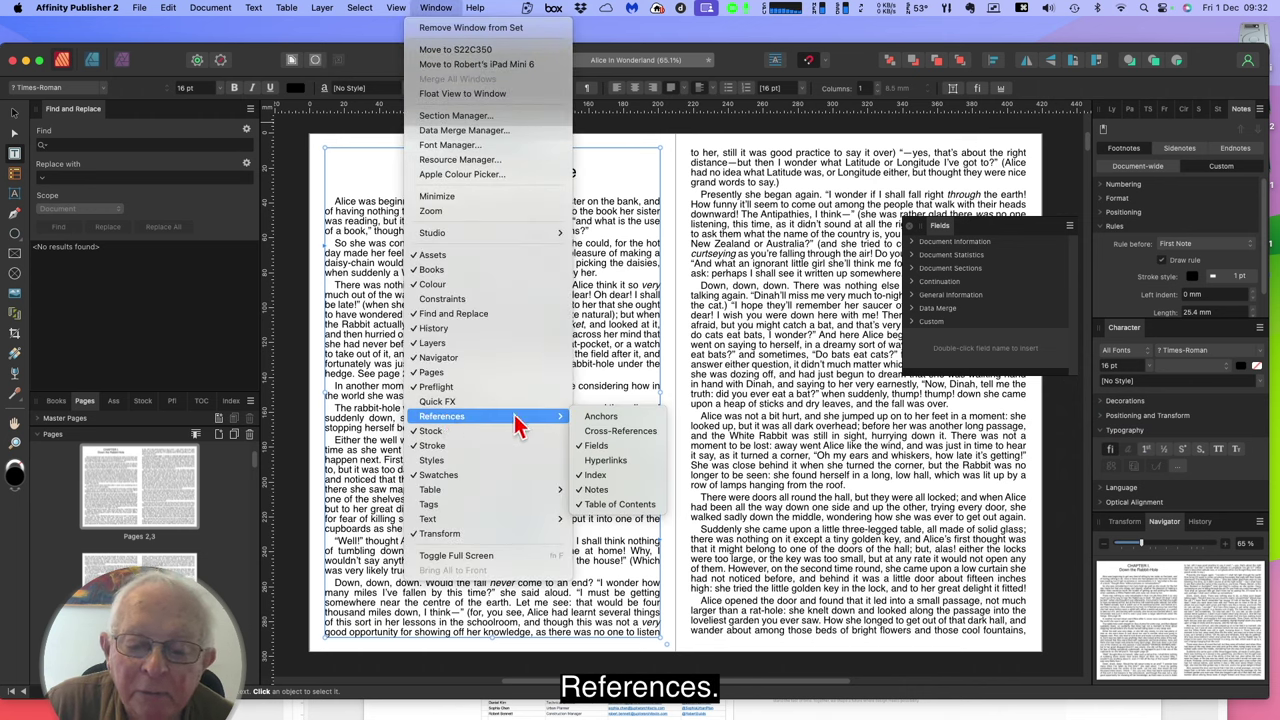
{"action": "left_click", "coordinate": [602, 431]}
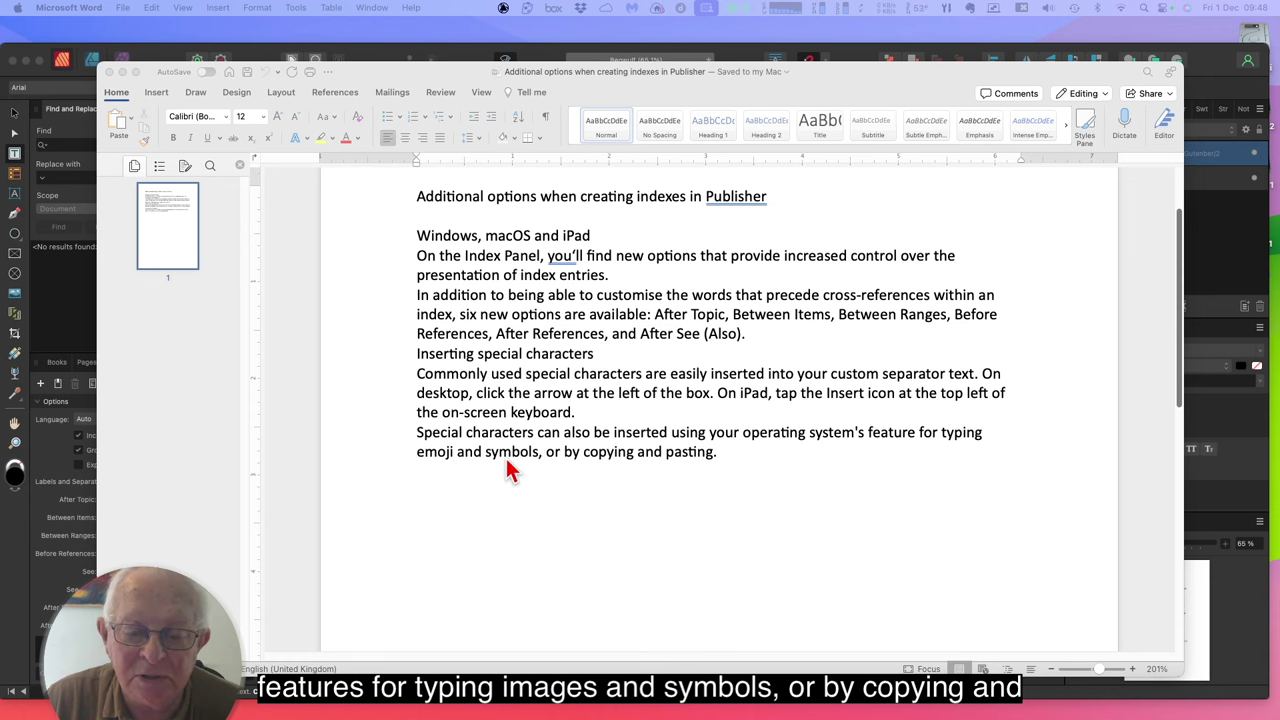
- Minimise the Word note on additional index options
{"action": "double_click", "coordinate": [333, 76]}
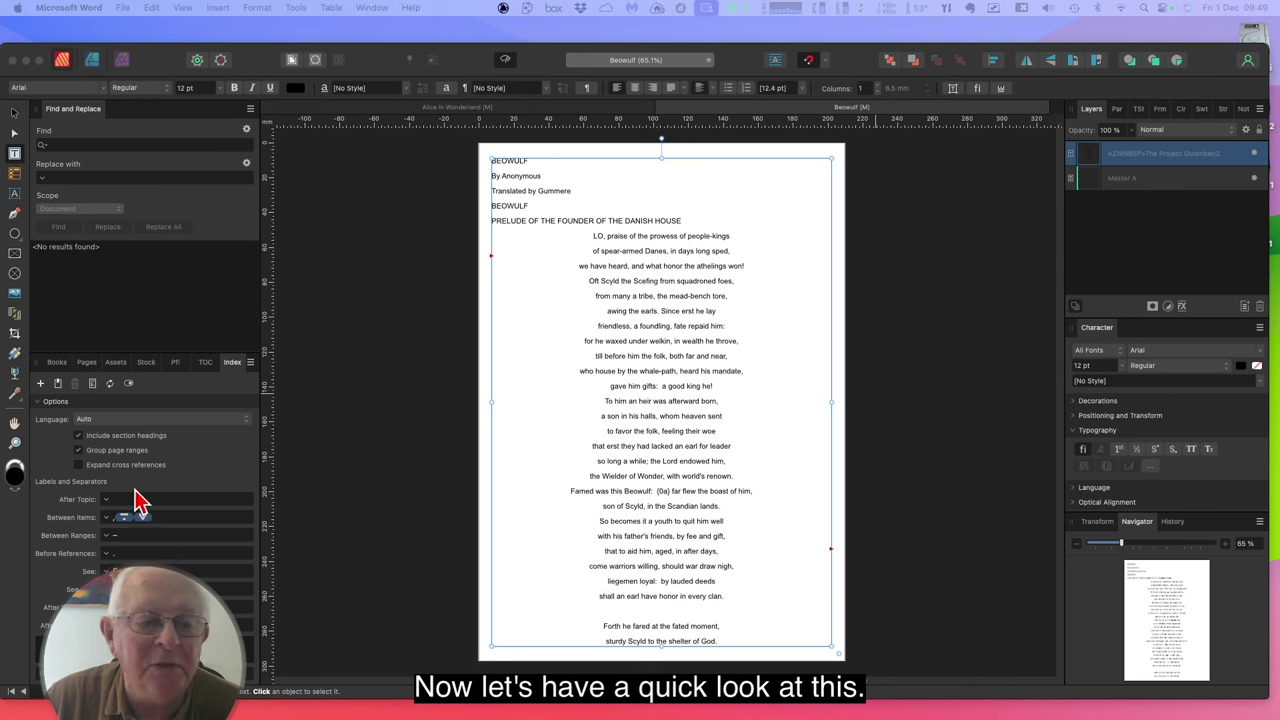
- Bring up the Beowulf Index panel with the Move Tool, leaving index language on Auto
{"action": "left_click", "coordinate": [229, 366]}
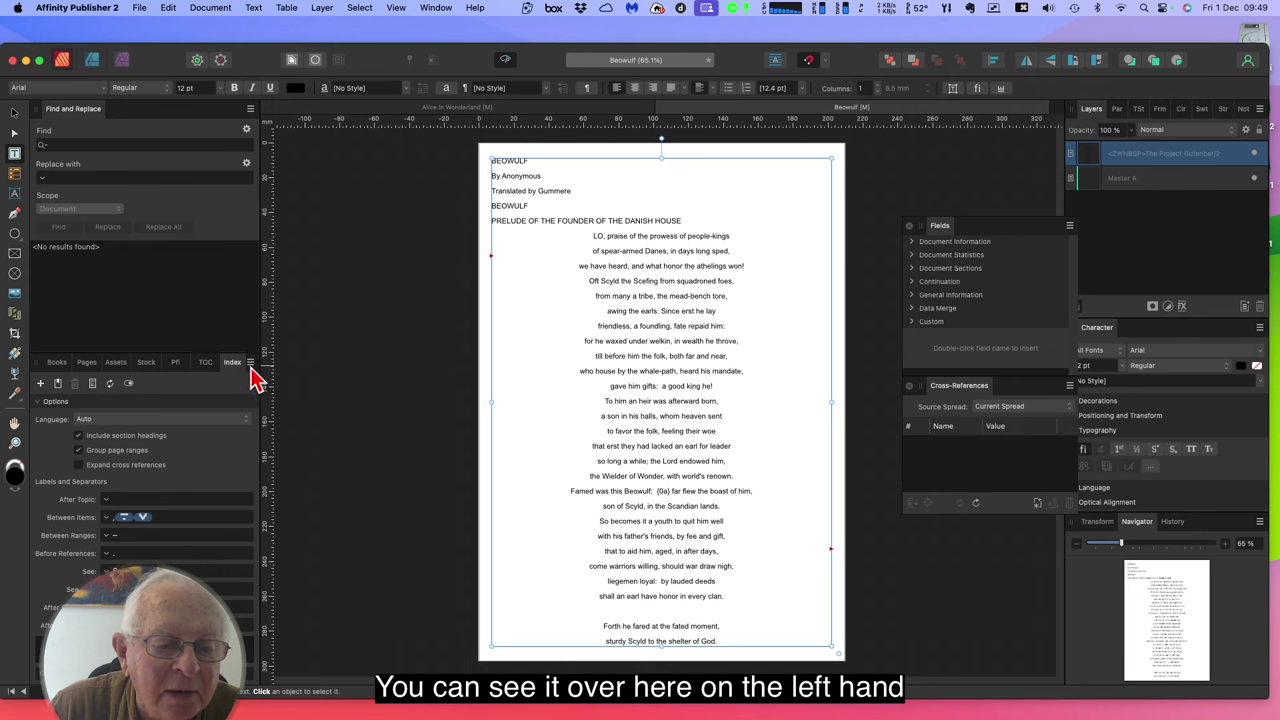
{"action": "left_click", "coordinate": [14, 113]}
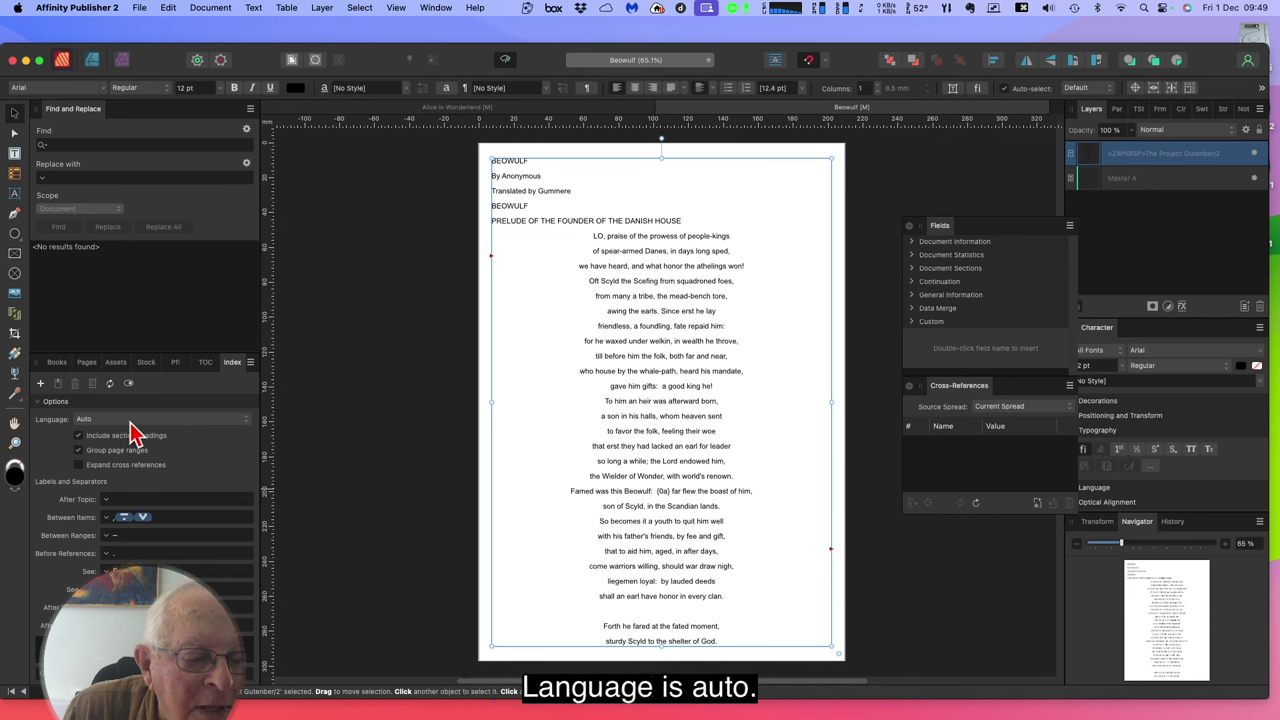
{"action": "left_click", "coordinate": [129, 420]}
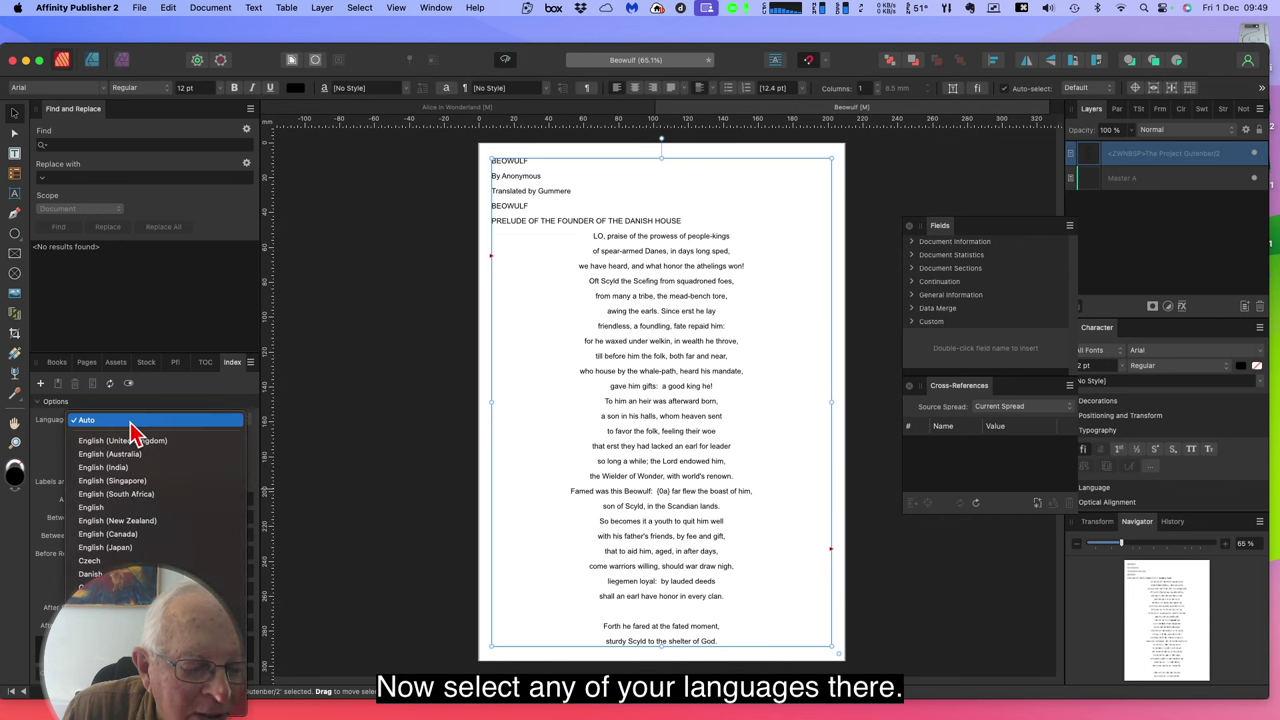
{"action": "left_click", "coordinate": [132, 421]}
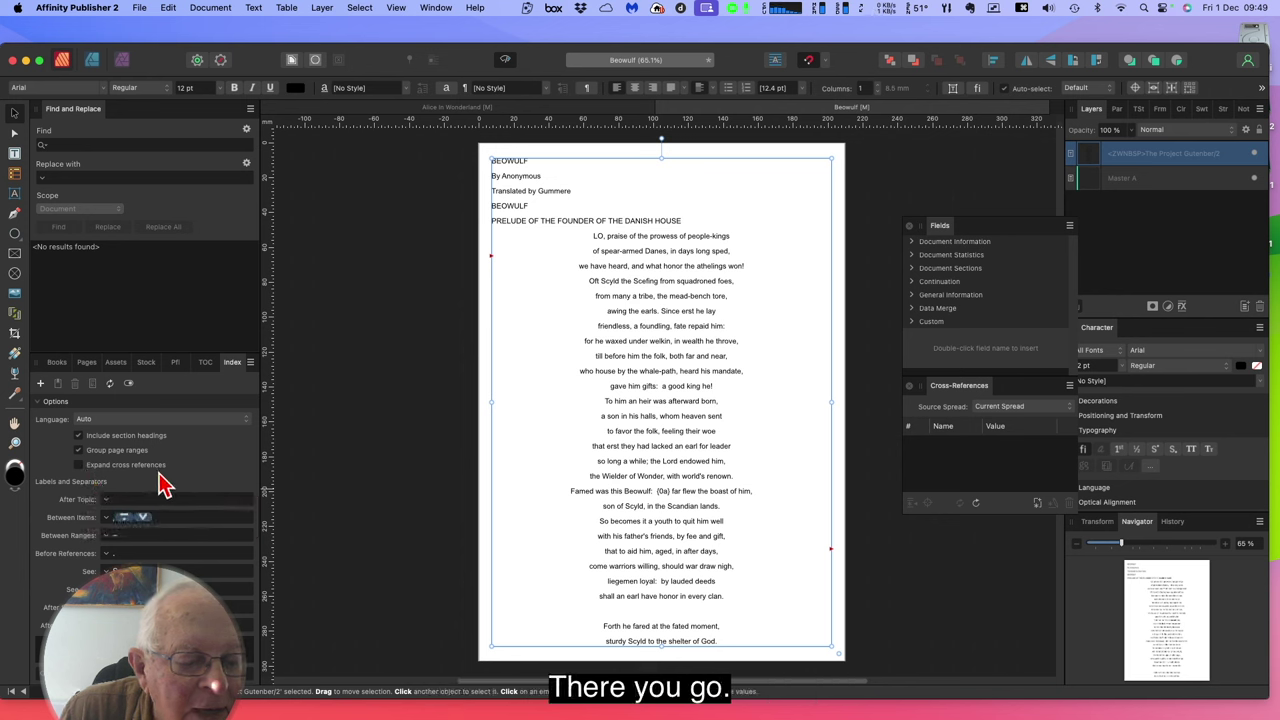
- Set the Between Ranges separator to Em Dash in the index's Labels and Separators
{"action": "left_click", "coordinate": [106, 500]}
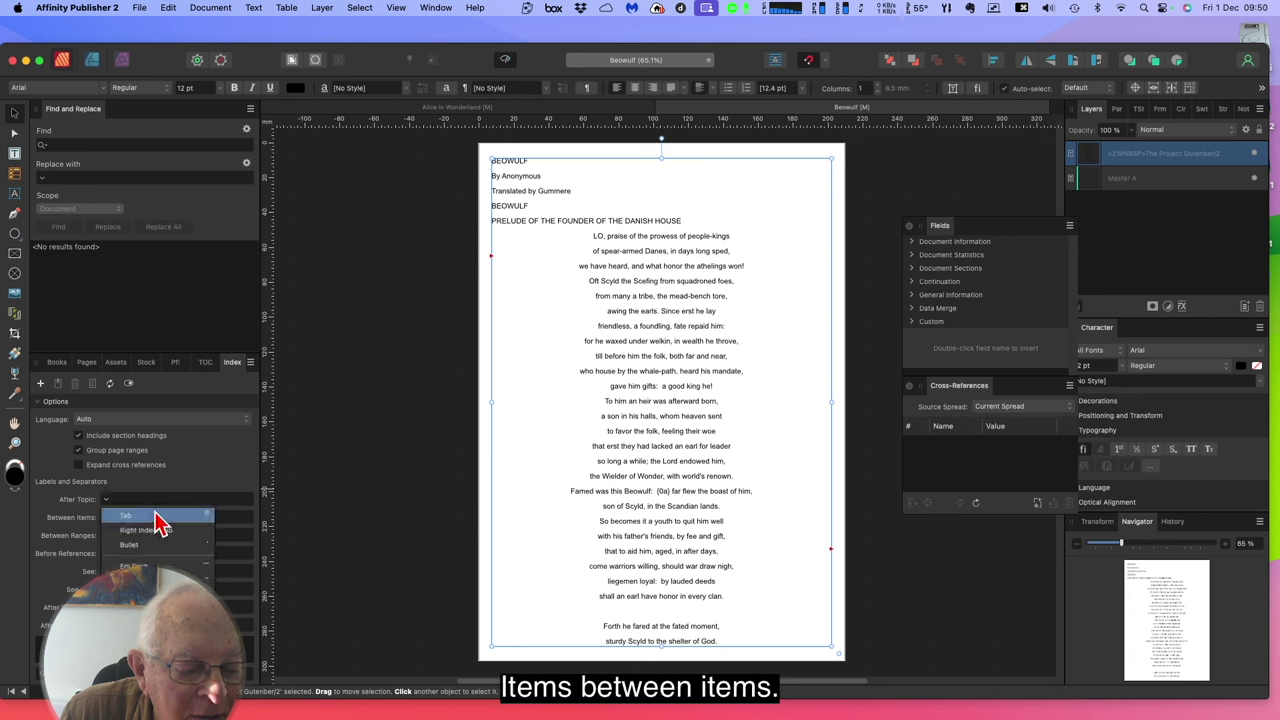
{"action": "left_click", "coordinate": [116, 515]}
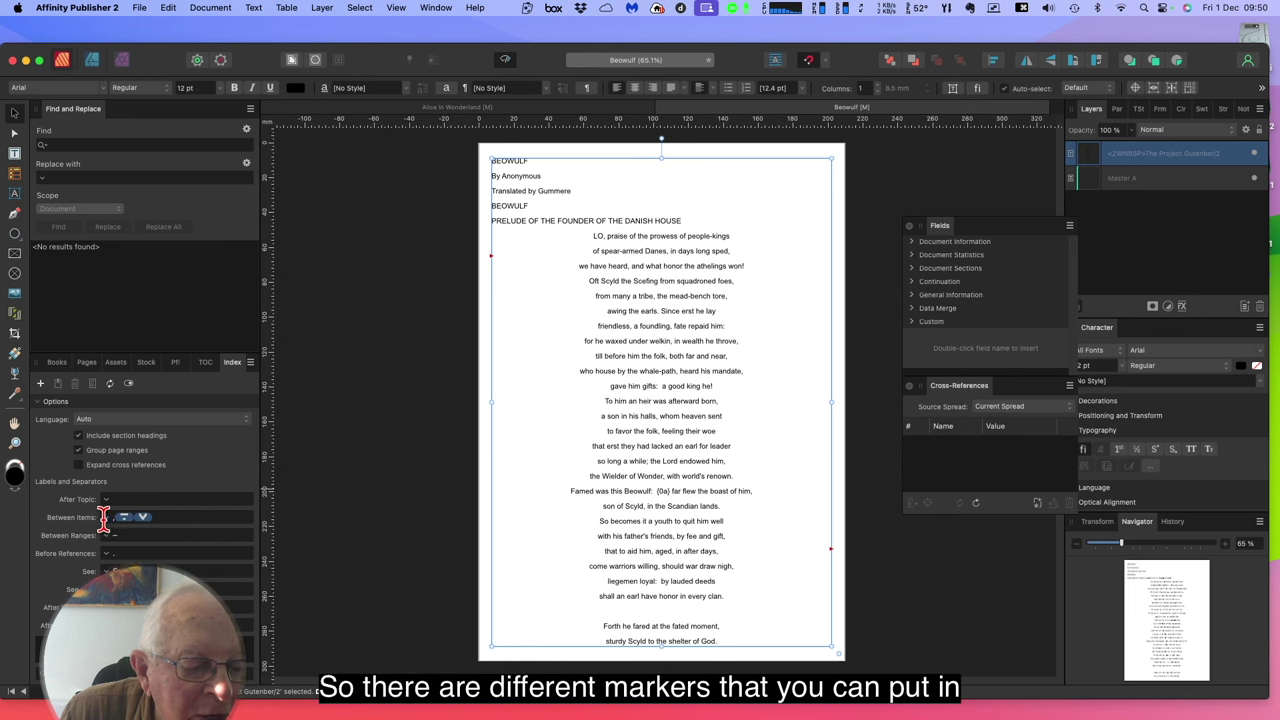
{"action": "left_click", "coordinate": [106, 517]}
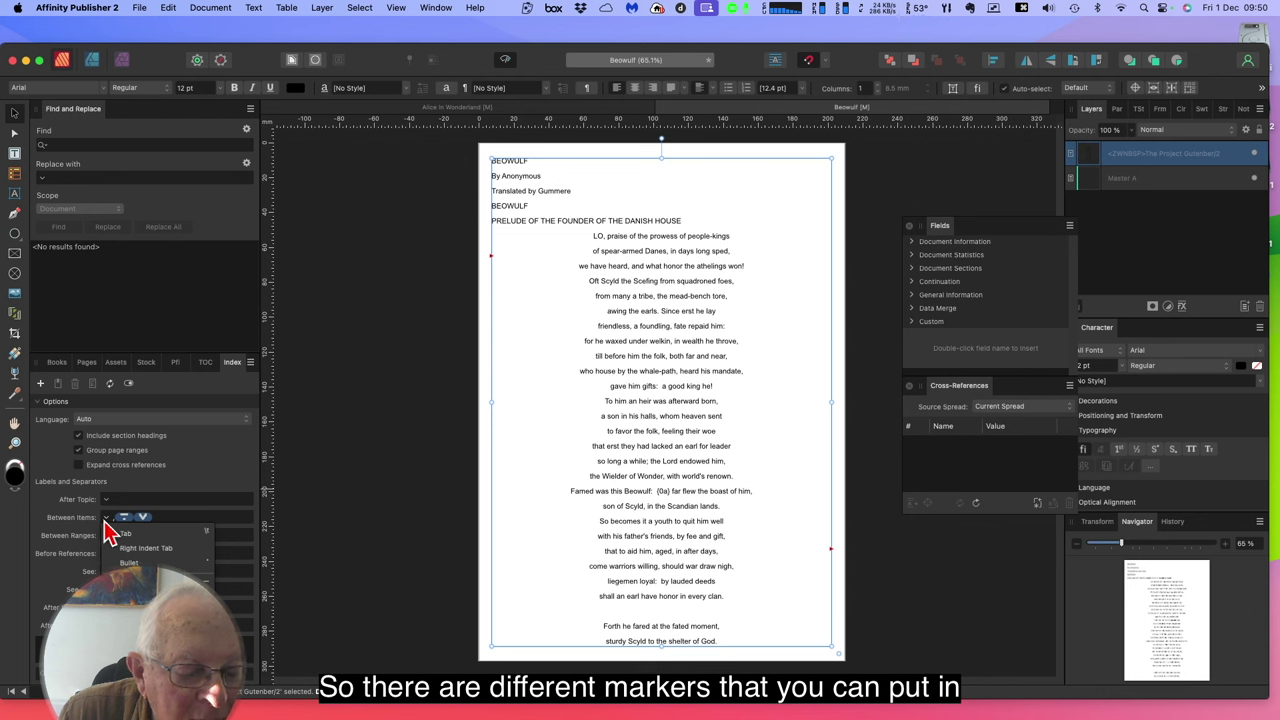
{"action": "left_click", "coordinate": [109, 531]}
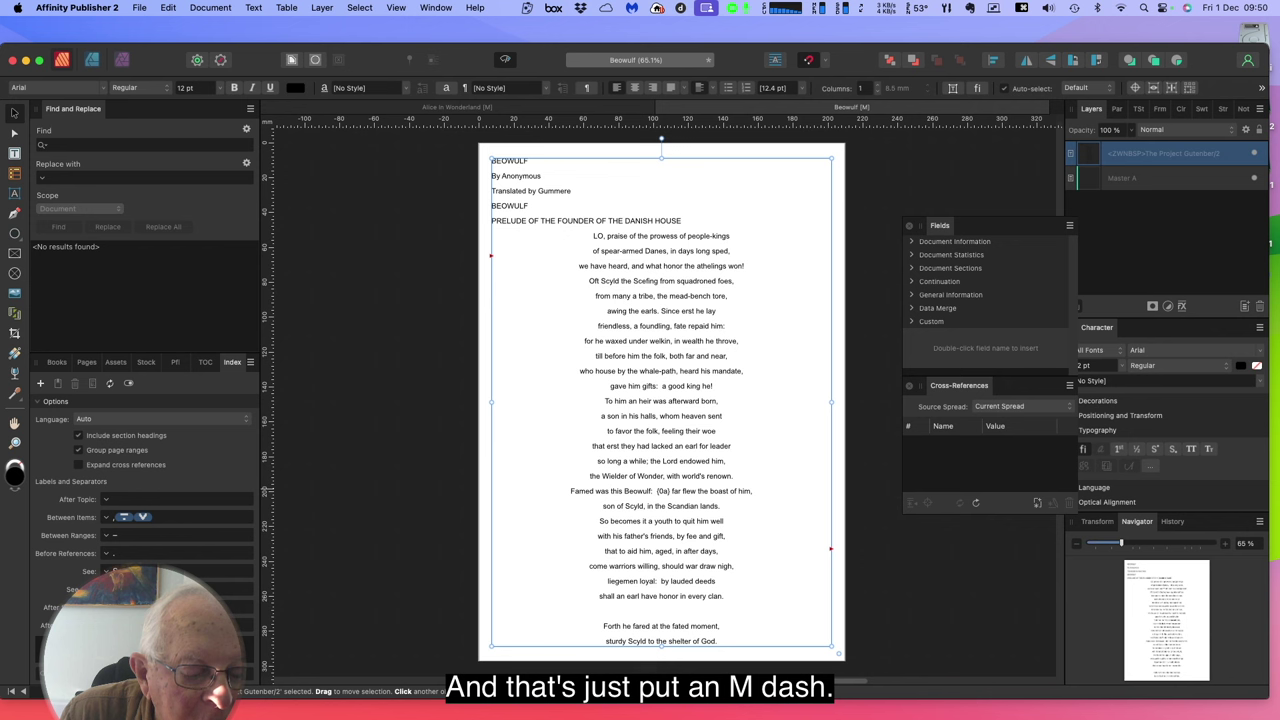
{"action": "left_click", "coordinate": [106, 535]}
{"action": "left_click", "coordinate": [150, 587]}
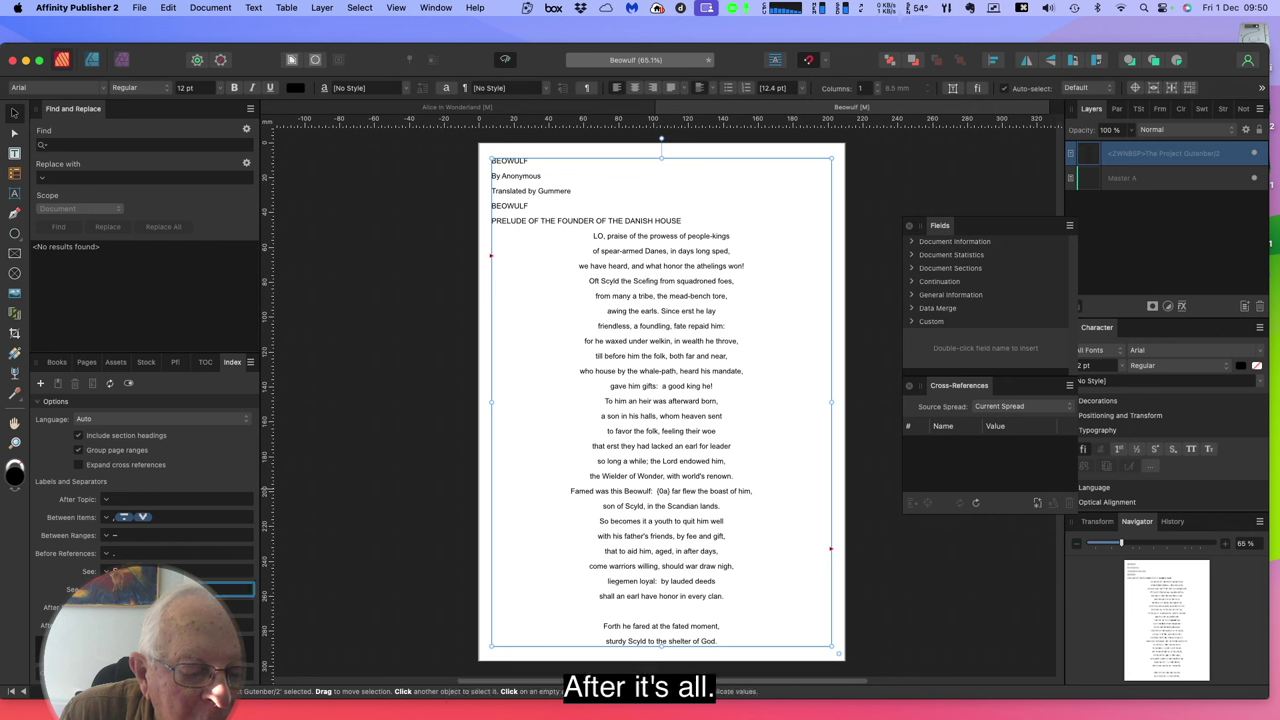
{"action": "key", "text": "BackSpace"}
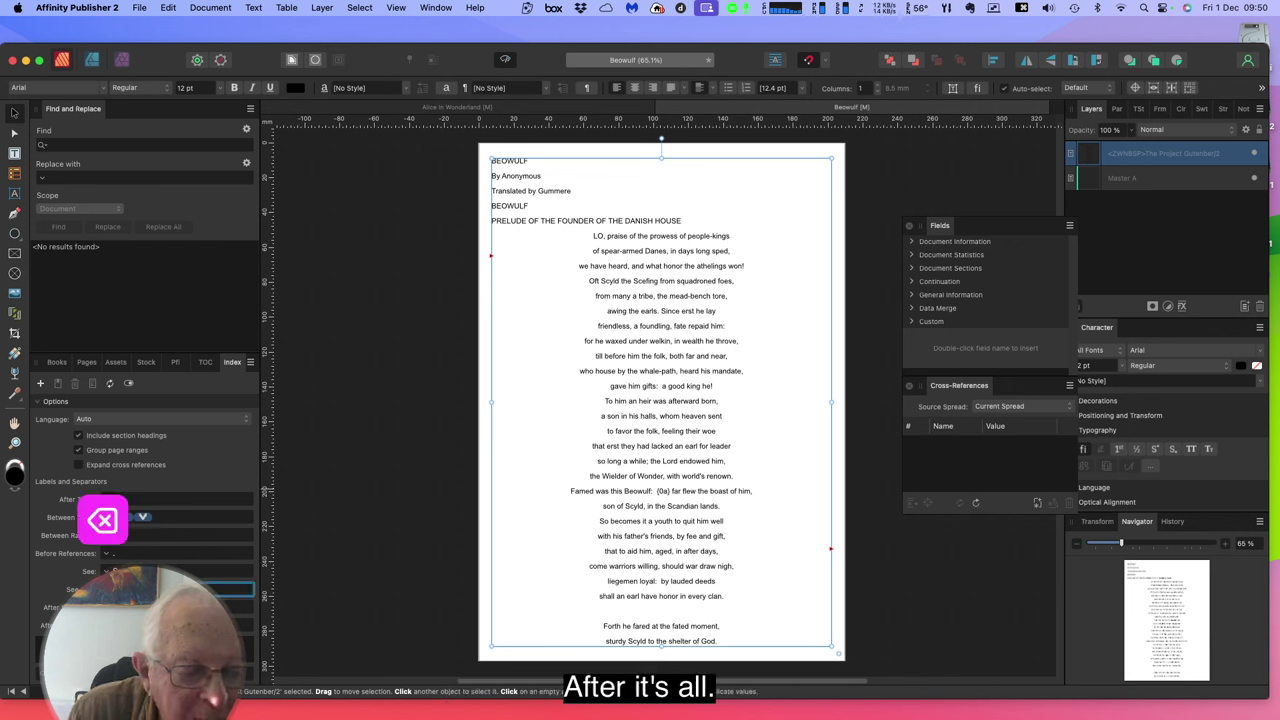